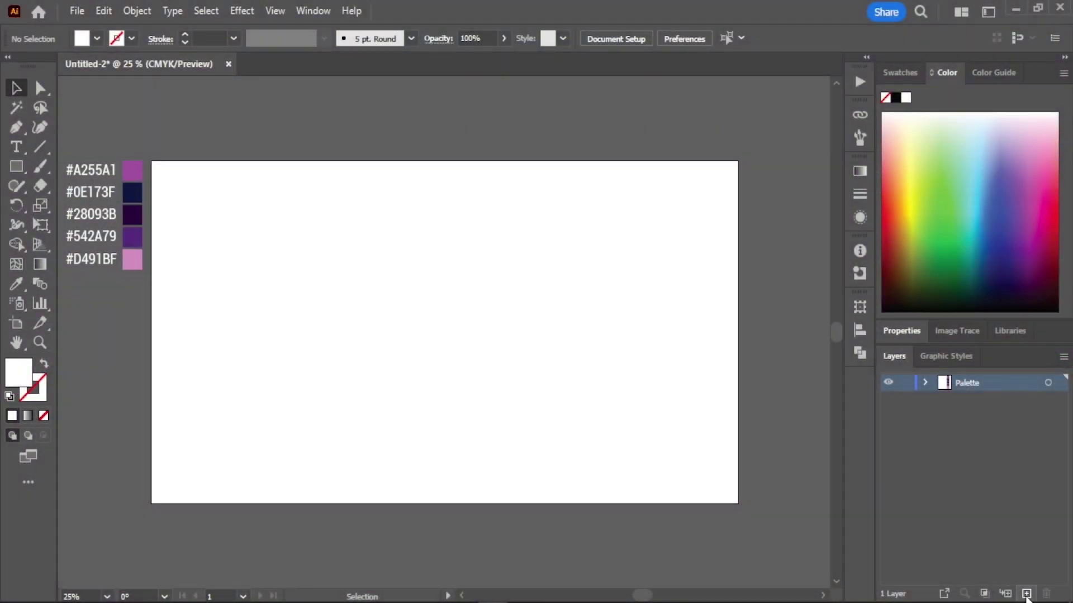
- Create a new layer above Palette and rename it 'BG'
{"action": "left_click", "coordinate": [1026, 593]}
{"action": "double_click", "coordinate": [973, 382]}
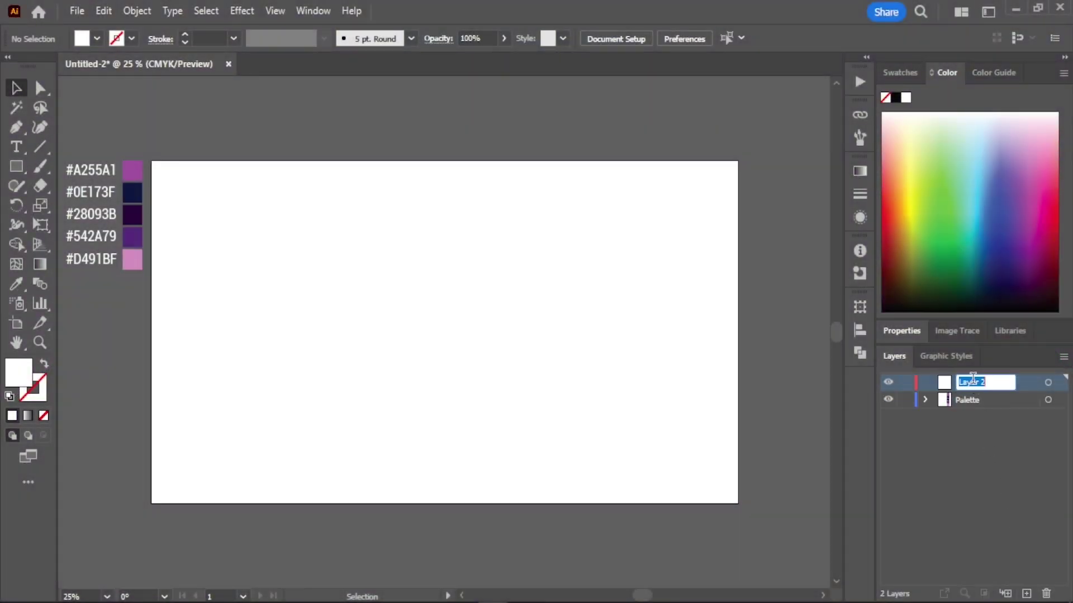
{"action": "type", "text": "BG"}
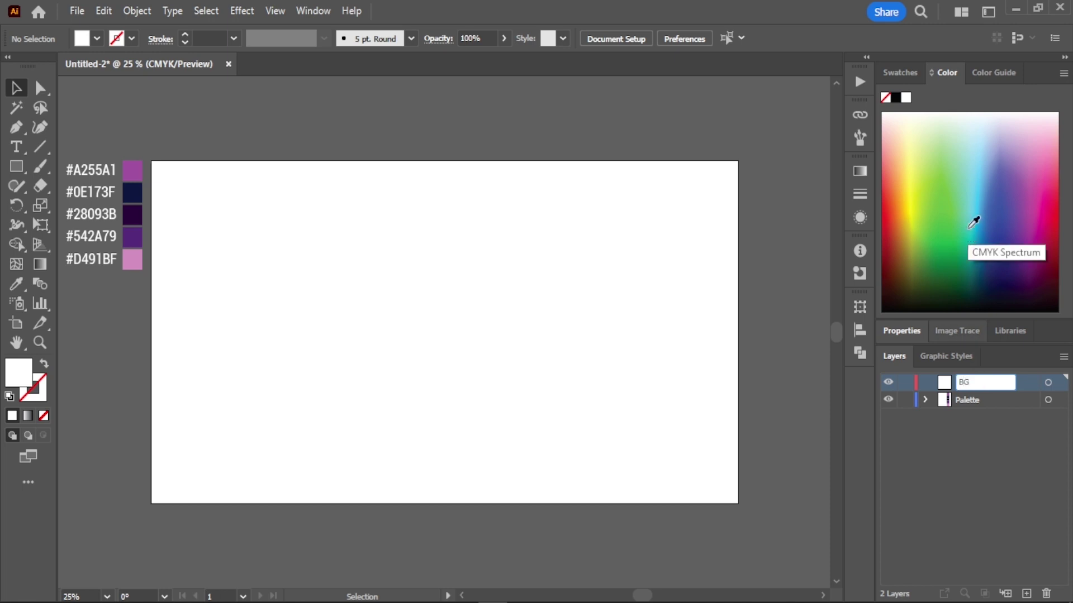
{"action": "key", "text": "Return"}
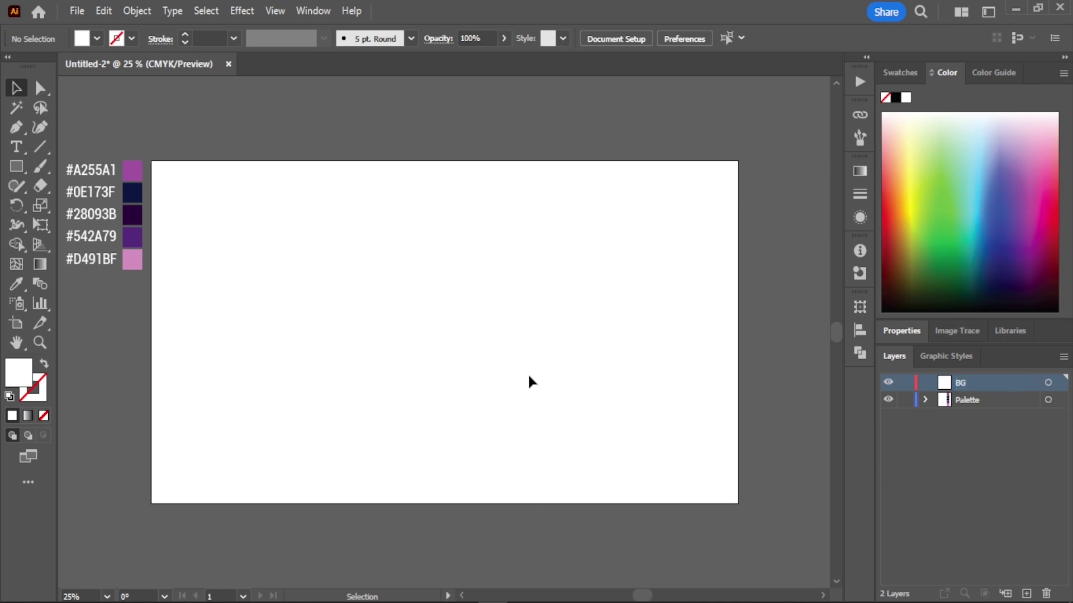
- Draw a white 1920 × 1080 px rectangle covering the entire artboard
{"action": "left_click", "coordinate": [19, 165]}
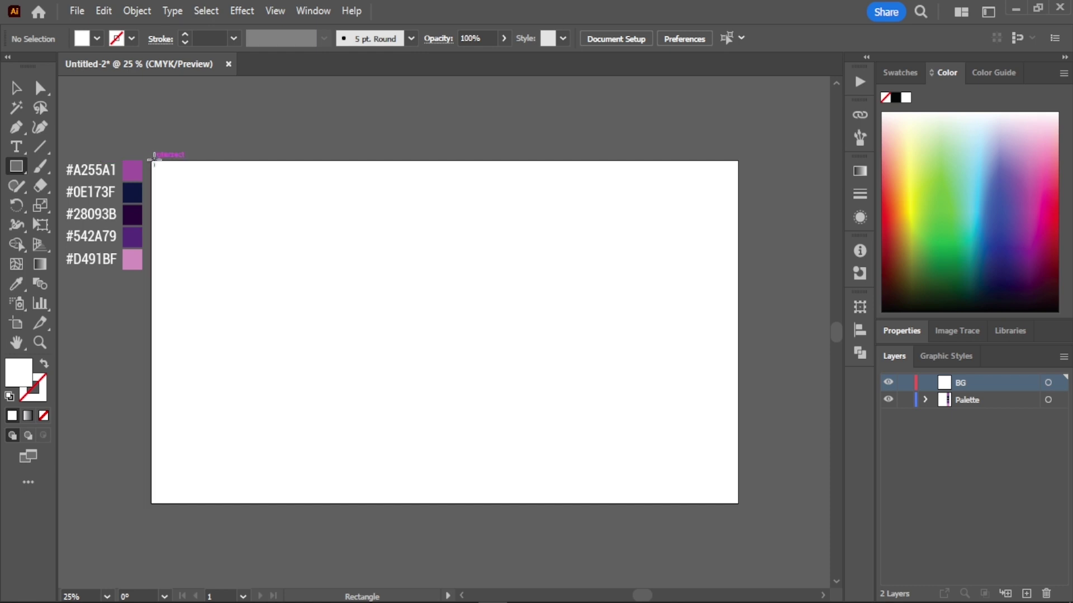
{"action": "left_click_drag", "start_coordinate": [152, 161], "coordinate": [722, 491]}
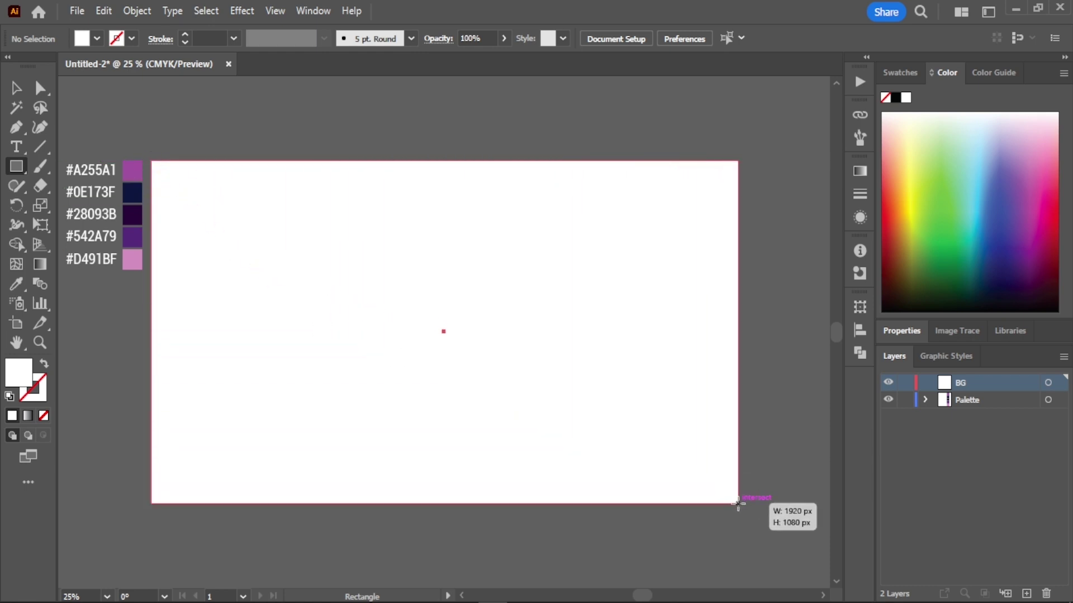
{"action": "left_click_drag", "start_coordinate": [723, 490], "coordinate": [738, 503]}
{"action": "left_click", "coordinate": [15, 88]}
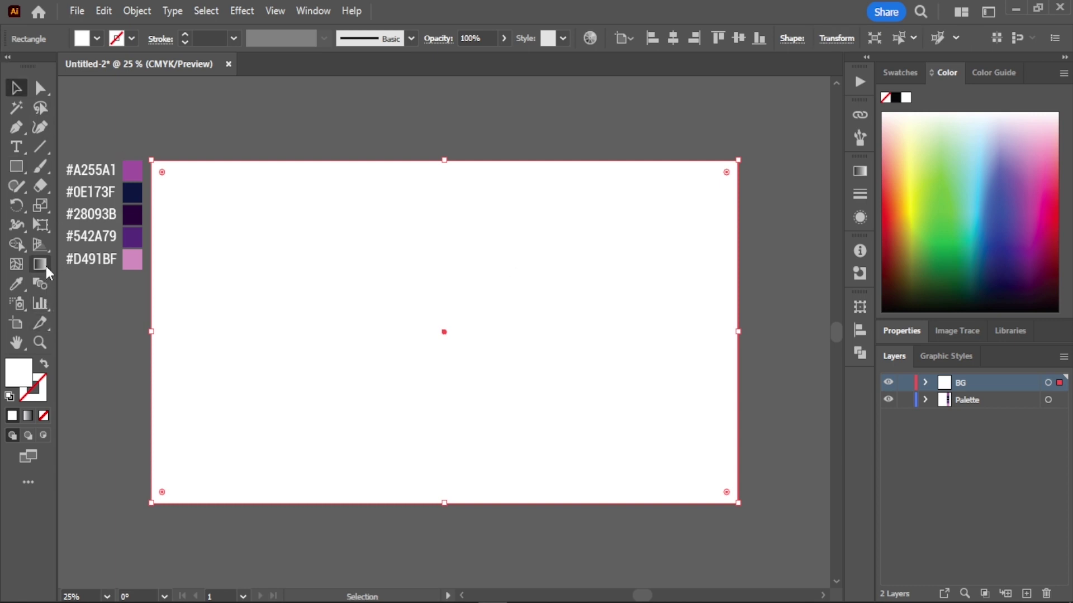
- Open the gradient settings and panel list, then close them again
{"action": "left_click", "coordinate": [855, 172]}
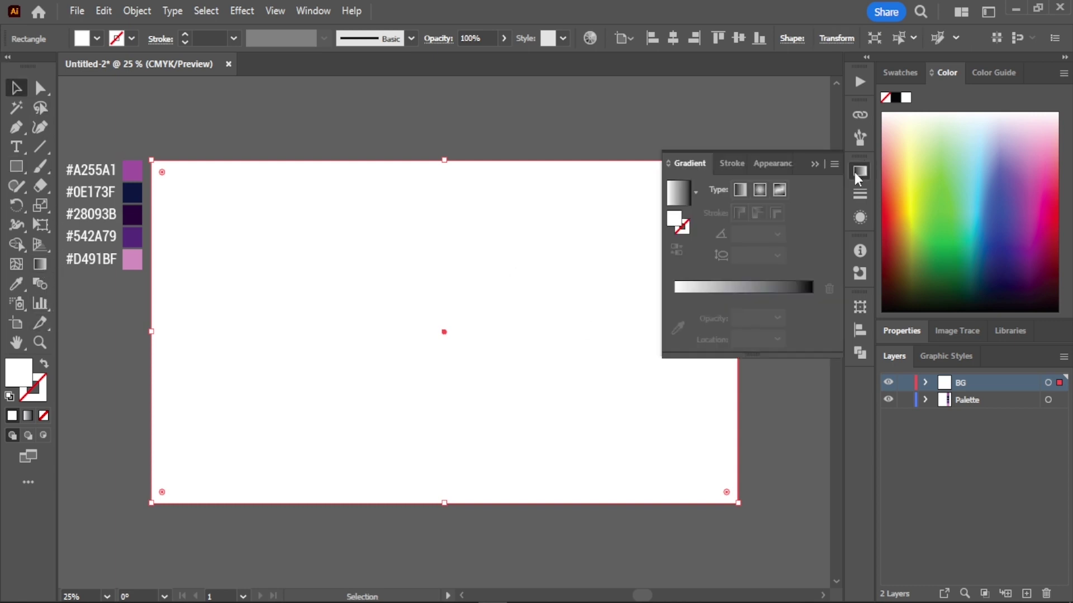
{"action": "left_click", "coordinate": [312, 10]}
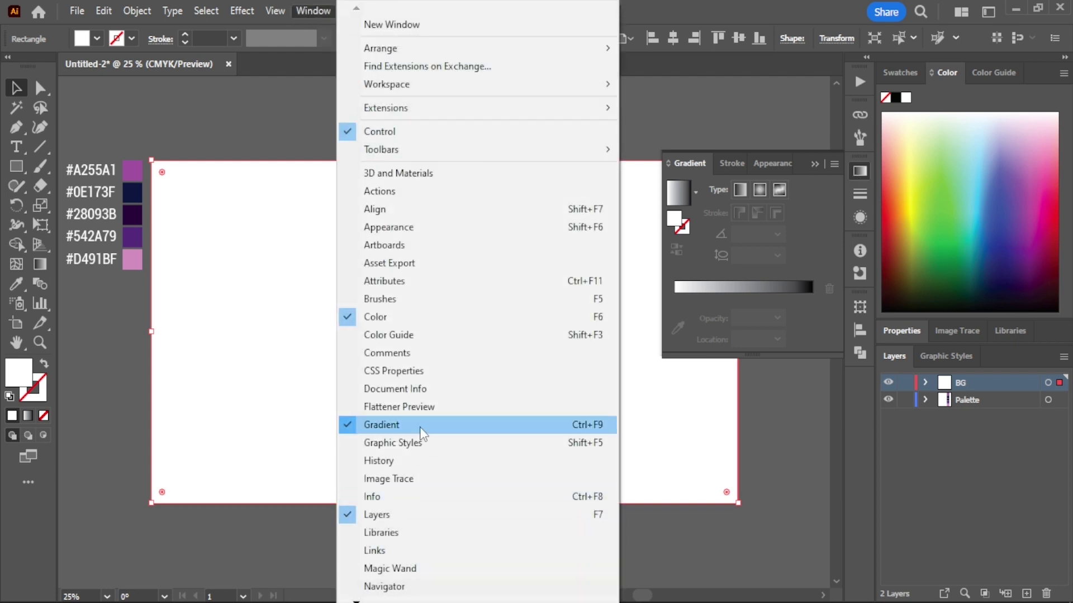
{"action": "left_click", "coordinate": [686, 163]}
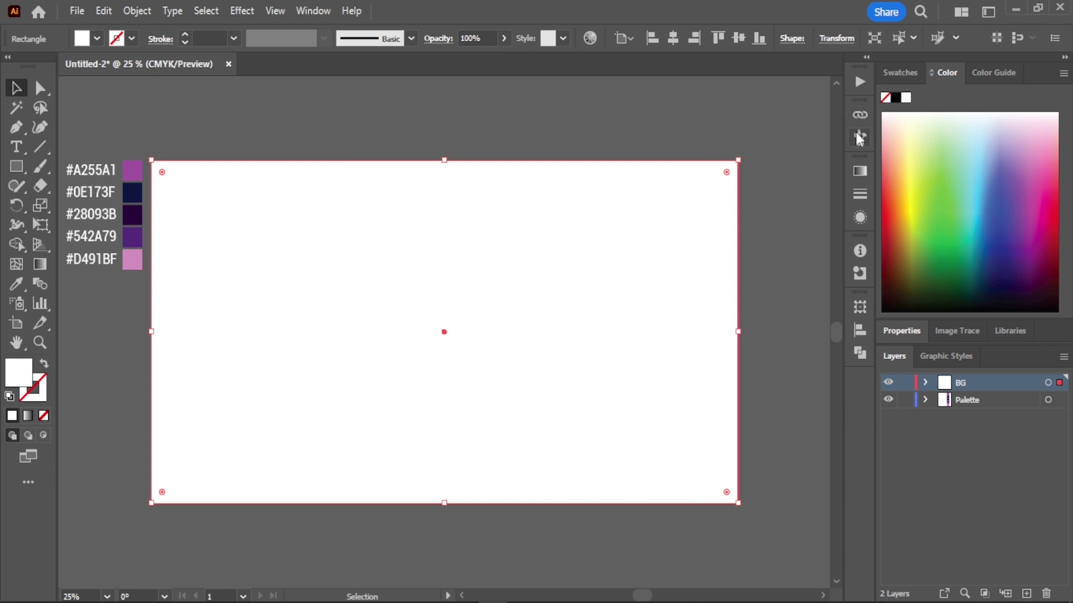
- Apply a freeform gradient to the rectangle with a navy #0E173F stop at top centre
{"action": "left_click", "coordinate": [860, 168]}
{"action": "left_click", "coordinate": [746, 290]}
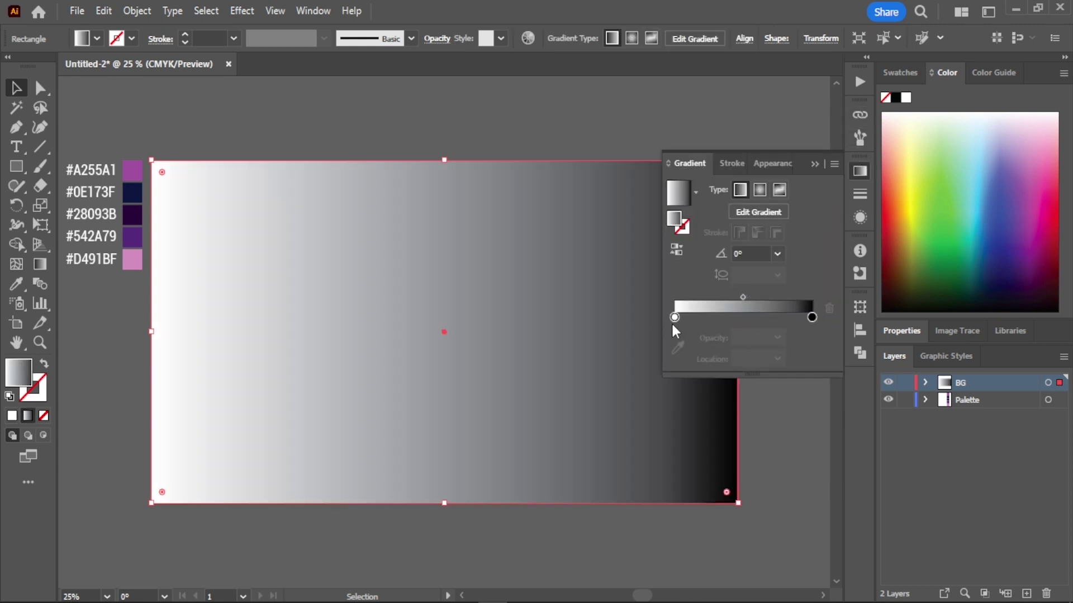
{"action": "left_click", "coordinate": [778, 191]}
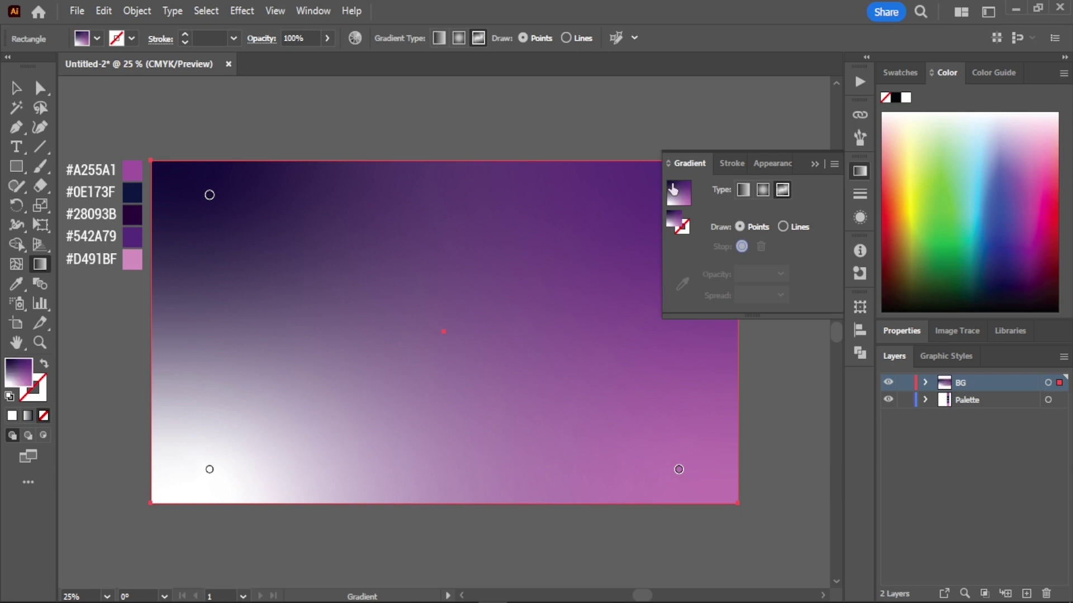
{"action": "left_click", "coordinate": [814, 162]}
{"action": "mouse_move", "coordinate": [679, 194]}
{"action": "left_mouse_down"}
{"action": "mouse_move", "coordinate": [581, 172]}
{"action": "mouse_move", "coordinate": [436, 198]}
{"action": "left_mouse_up"}
{"action": "double_click", "coordinate": [436, 199]}
{"action": "left_click", "coordinate": [238, 311]}
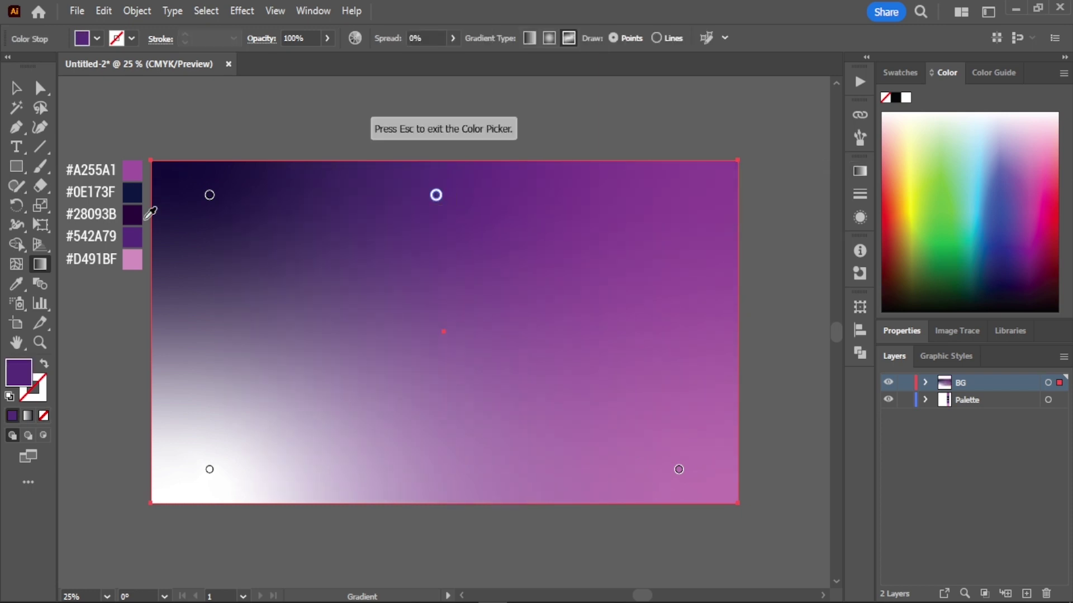
{"action": "left_click", "coordinate": [137, 193]}
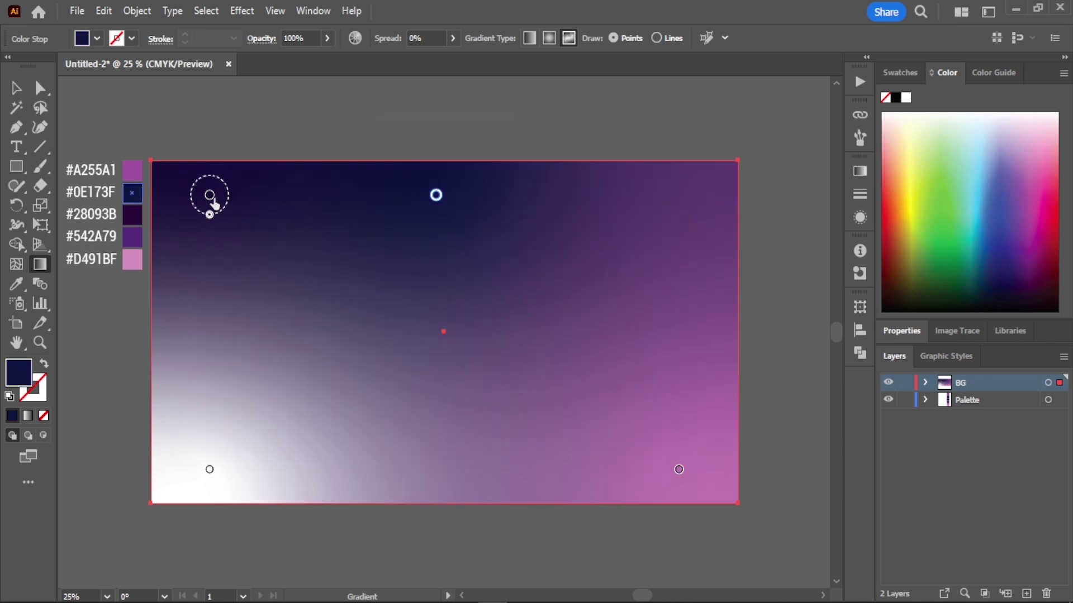
- Remove the left stops and set a purple #A255A1 stop at the bottom centre
{"action": "left_click_drag", "start_coordinate": [211, 198], "coordinate": [177, 124]}
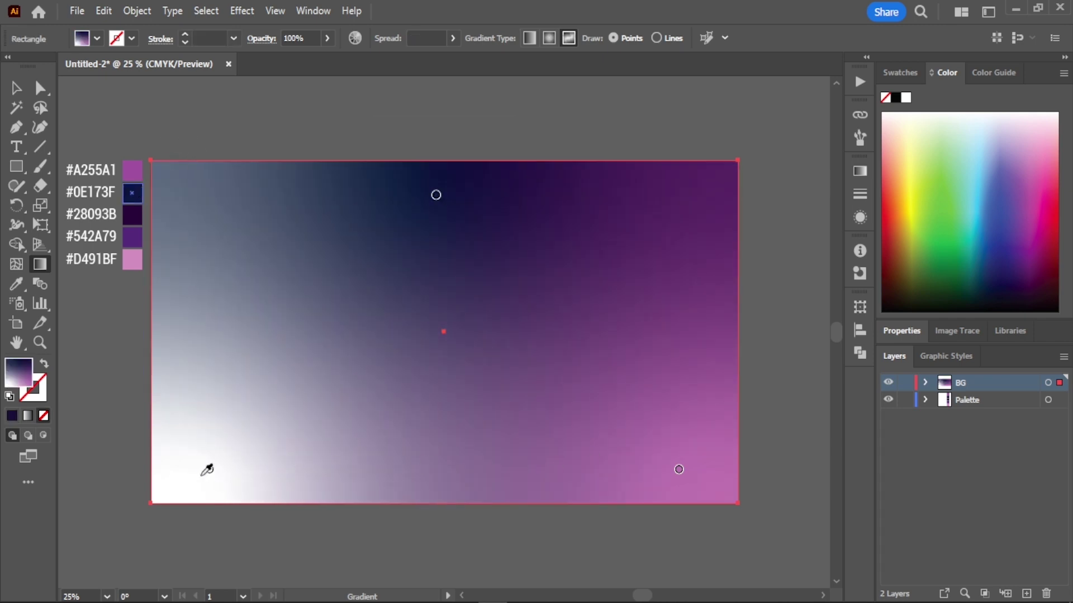
{"action": "left_click_drag", "start_coordinate": [209, 471], "coordinate": [192, 562]}
{"action": "left_click", "coordinate": [679, 469]}
{"action": "double_click", "coordinate": [678, 469]}
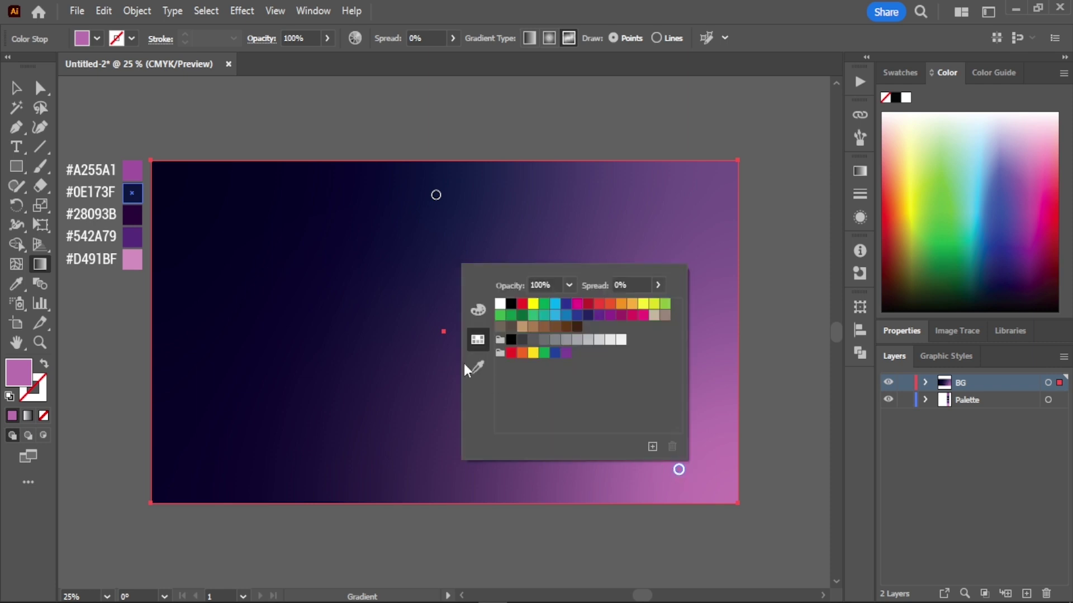
{"action": "left_click", "coordinate": [477, 342]}
{"action": "left_click", "coordinate": [134, 165]}
{"action": "mouse_move", "coordinate": [678, 469]}
{"action": "left_mouse_down"}
{"action": "mouse_move", "coordinate": [448, 435]}
{"action": "mouse_move", "coordinate": [448, 457]}
{"action": "left_mouse_up"}
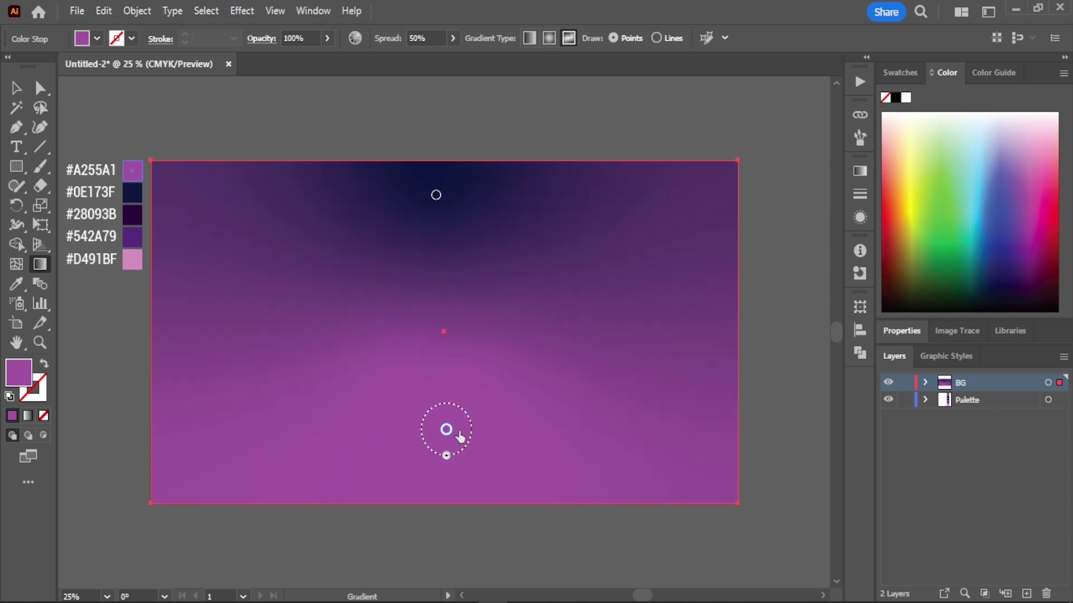
- Finish the gradient, add a new layer above BG, and lock BG
{"action": "left_click", "coordinate": [435, 196]}
{"action": "key", "text": "v"}
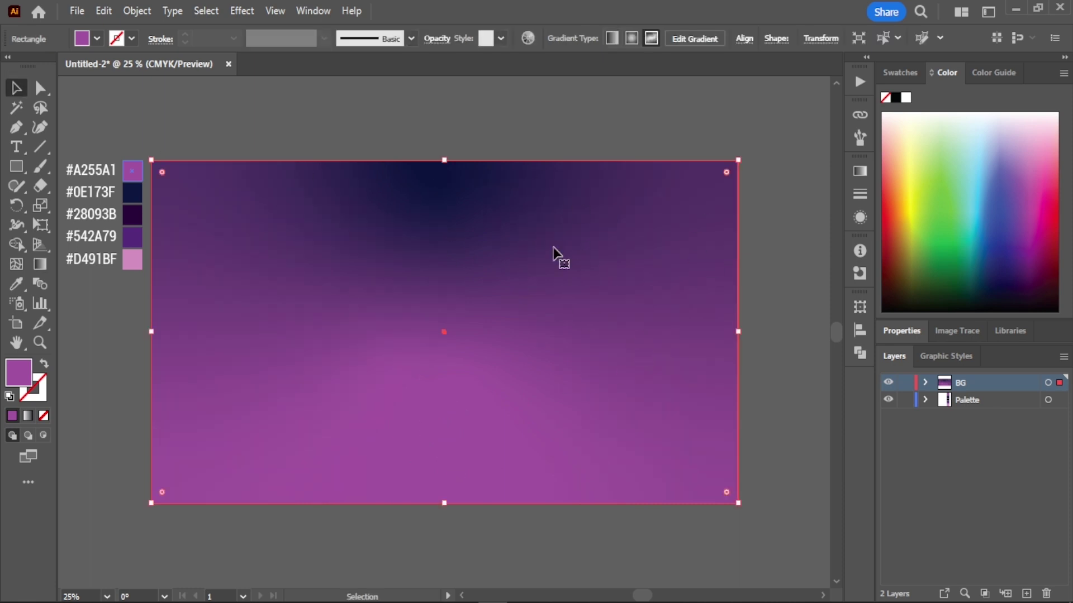
{"action": "left_click", "coordinate": [1026, 594]}
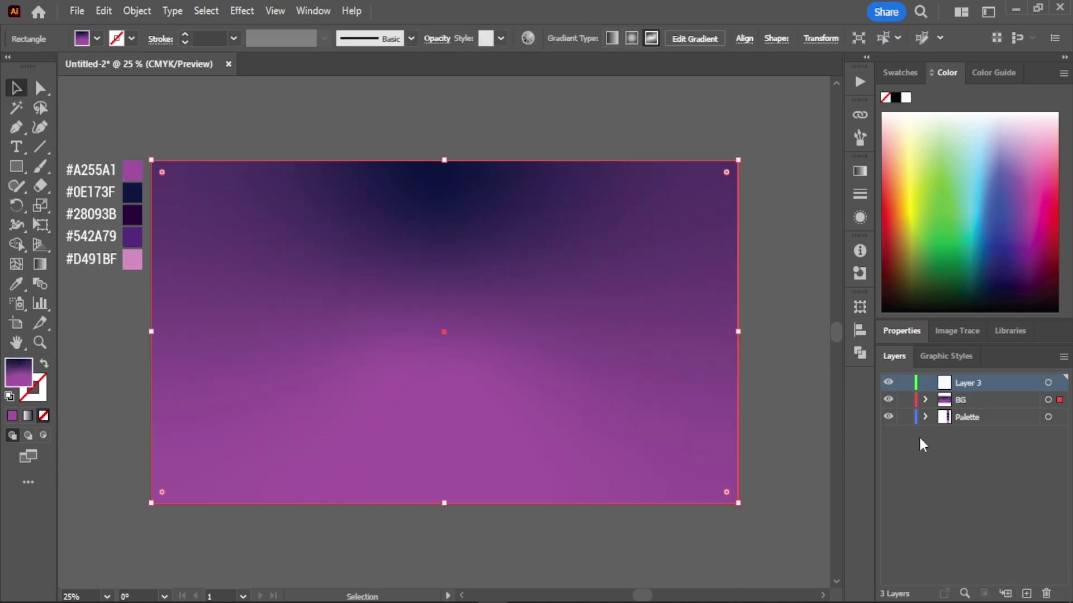
{"action": "left_click", "coordinate": [905, 399]}
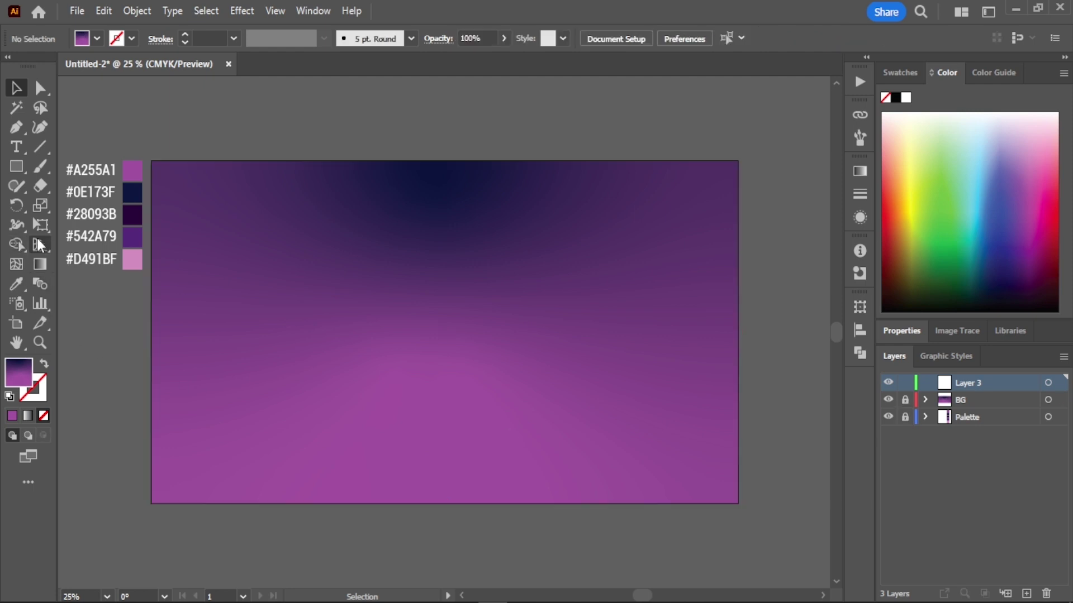
- Pen the mountain ridge from the artboard's left edge over the first peak to the right summit
{"action": "left_click", "coordinate": [22, 130]}
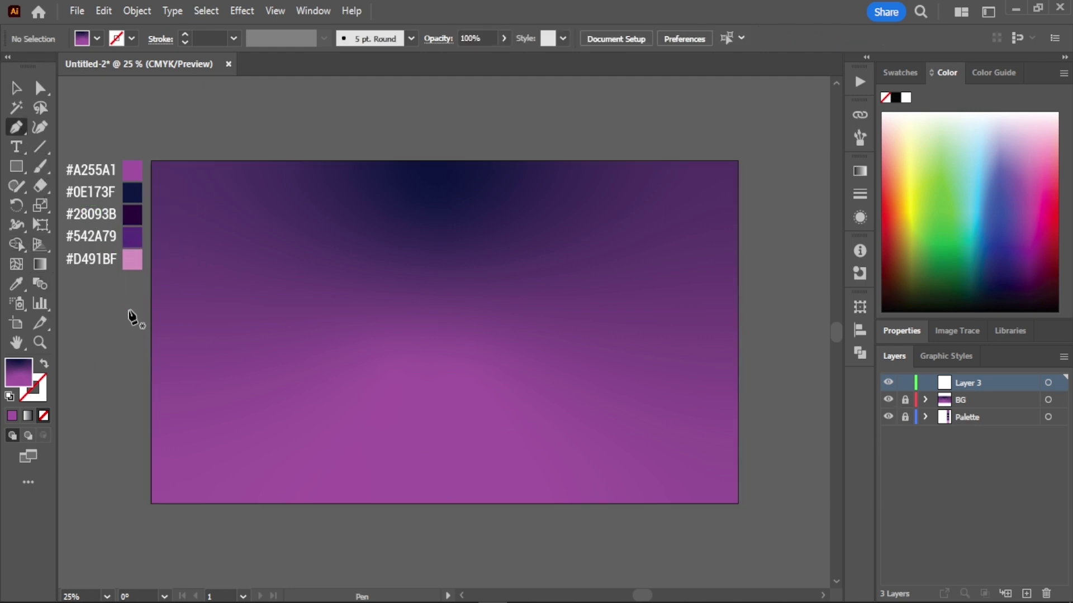
{"action": "left_click", "coordinate": [150, 393]}
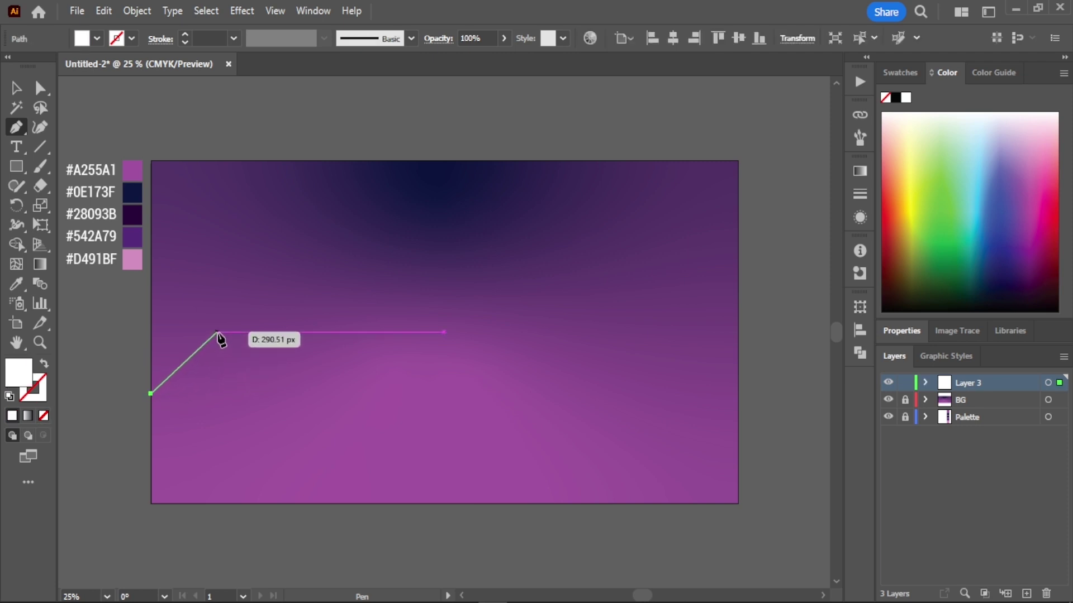
{"action": "left_click", "coordinate": [234, 320]}
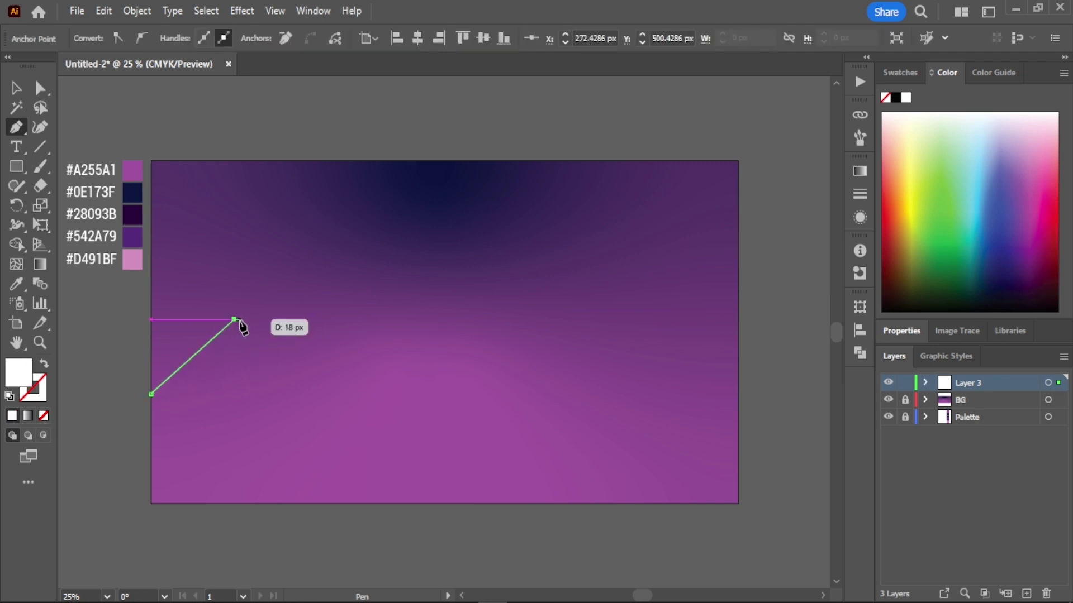
{"action": "left_click_drag", "start_coordinate": [243, 327], "coordinate": [44, 369]}
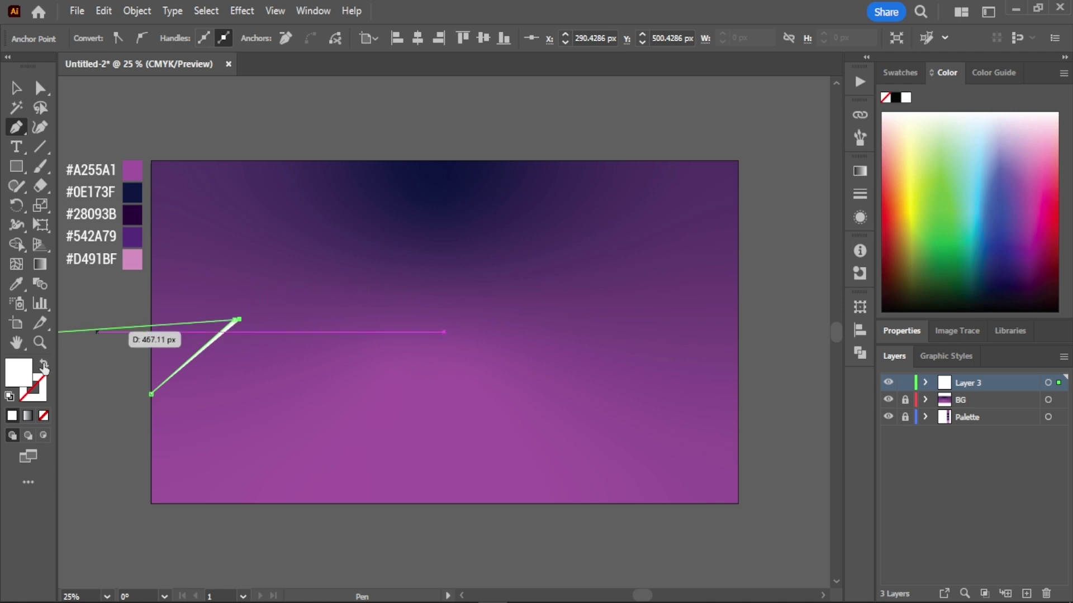
{"action": "left_click", "coordinate": [301, 270]}
{"action": "left_click", "coordinate": [345, 282]}
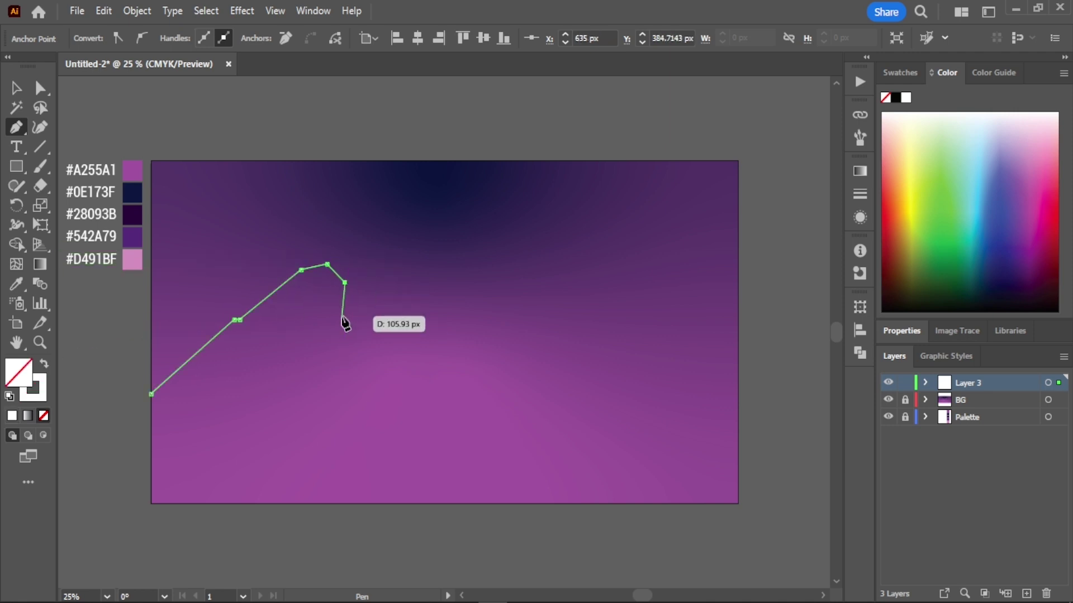
{"action": "left_click", "coordinate": [410, 365]}
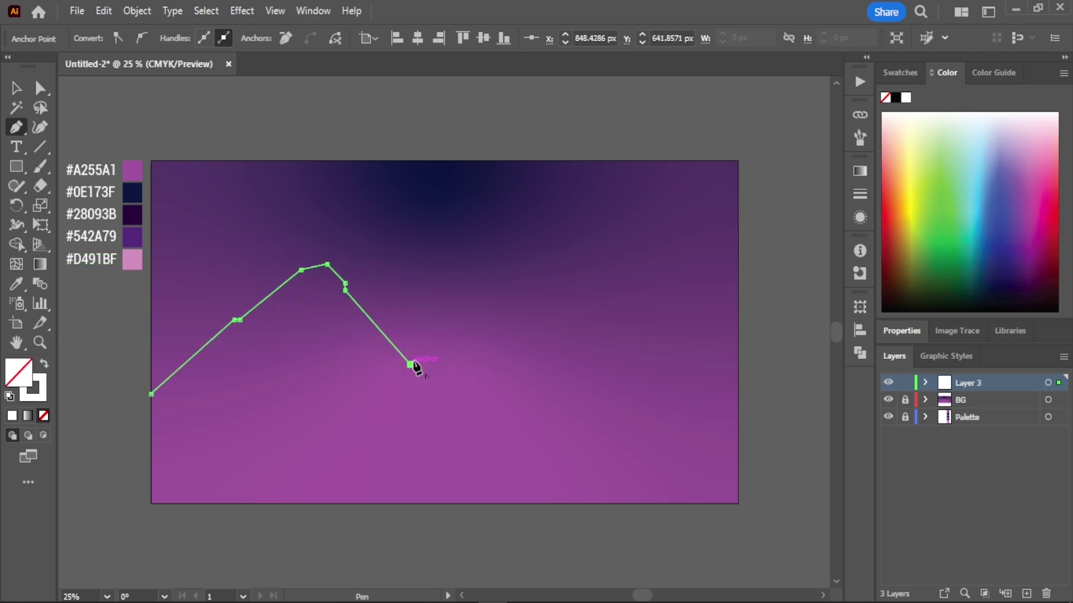
{"action": "left_click", "coordinate": [458, 316]}
{"action": "left_click", "coordinate": [499, 296]}
{"action": "left_click", "coordinate": [556, 253]}
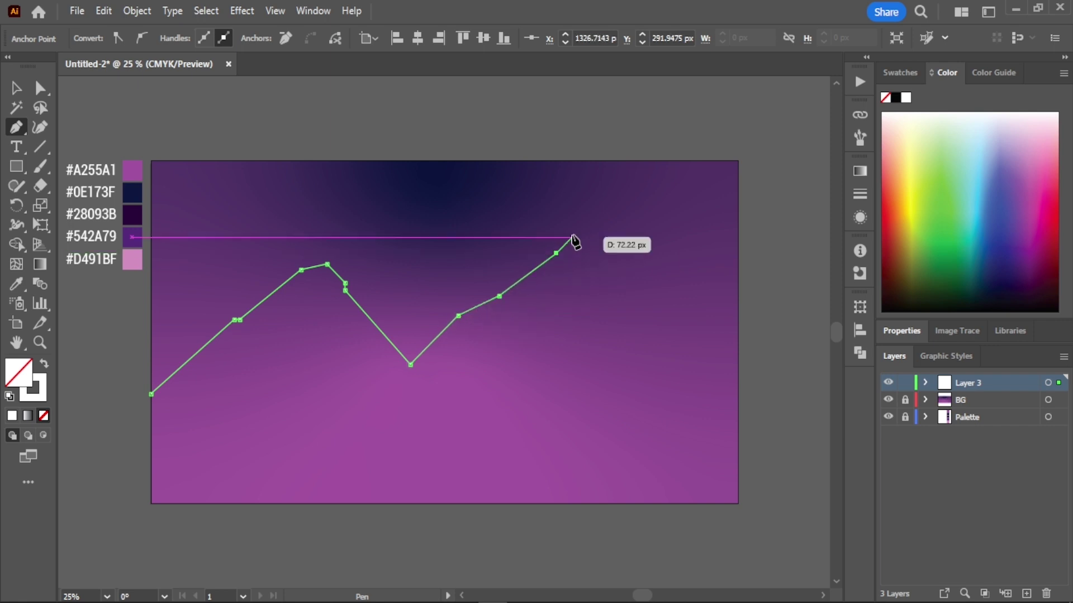
{"action": "left_click", "coordinate": [578, 238]}
- Close the mountain shape through the bottom corners and give it a white gradient fill, no stroke
{"action": "left_click", "coordinate": [660, 285]}
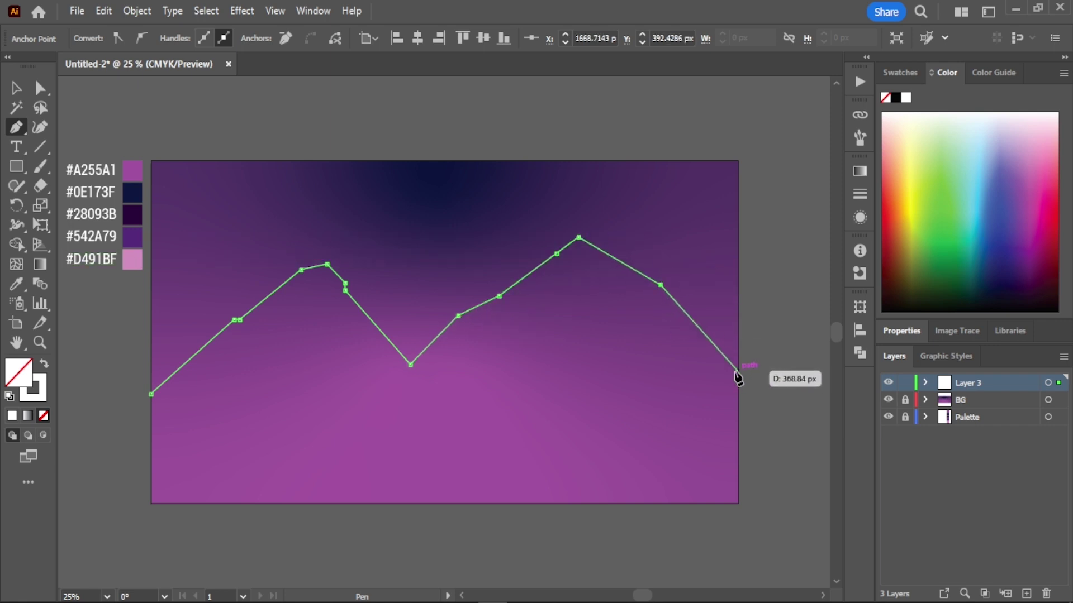
{"action": "left_click", "coordinate": [738, 371]}
{"action": "left_click", "coordinate": [738, 503]}
{"action": "left_click", "coordinate": [151, 503]}
{"action": "left_click", "coordinate": [151, 394]}
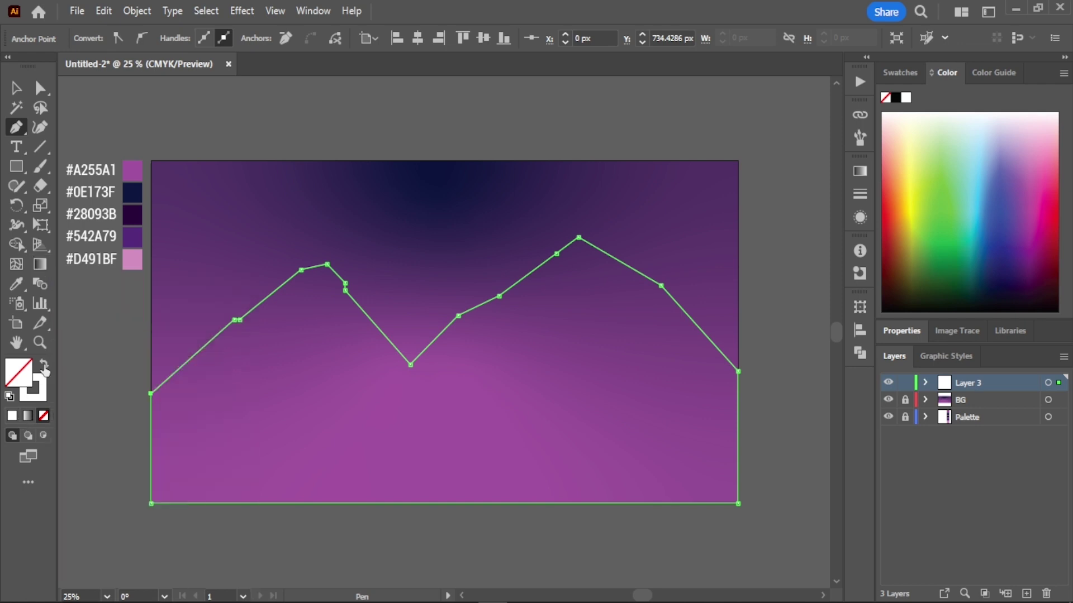
{"action": "left_click", "coordinate": [44, 366]}
{"action": "left_click", "coordinate": [39, 264]}
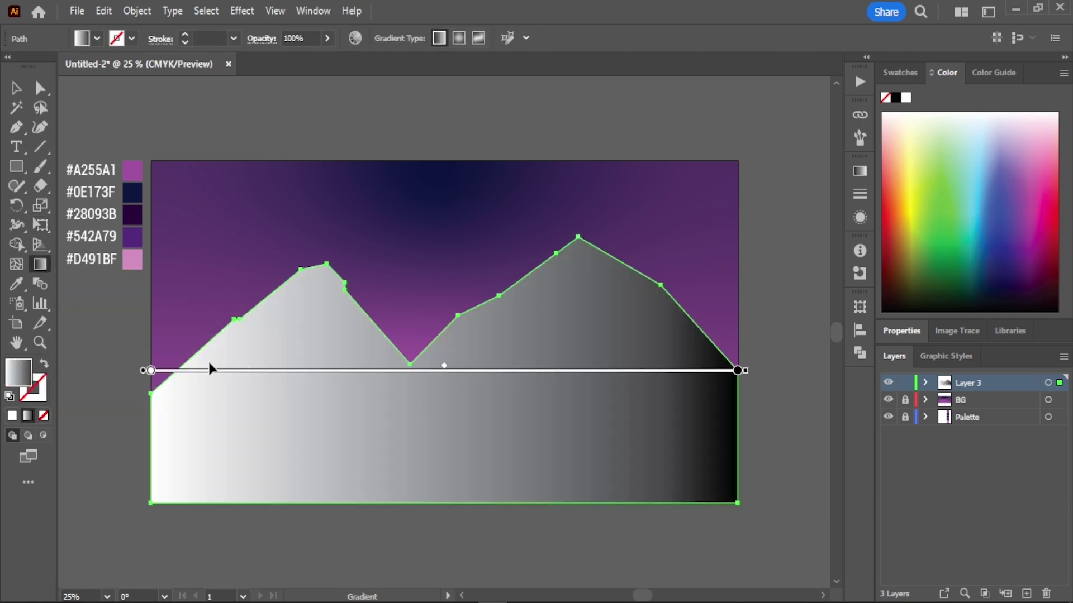
- Set the mountain gradient stops to #28093B and #542A79
{"action": "double_click", "coordinate": [151, 370]}
{"action": "left_click", "coordinate": [16, 484]}
{"action": "left_click", "coordinate": [132, 215]}
{"action": "double_click", "coordinate": [738, 370]}
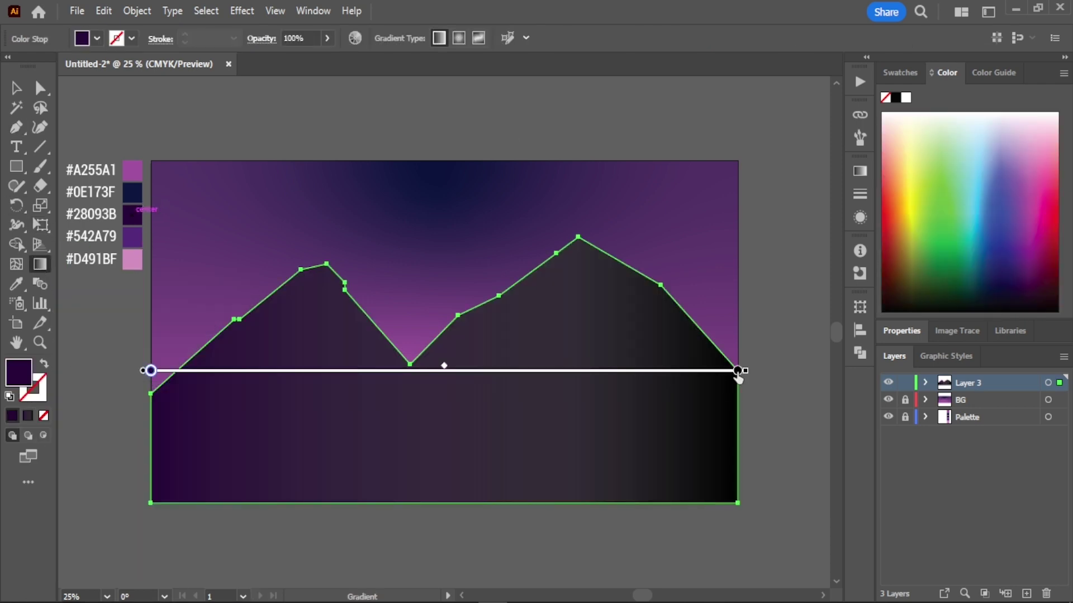
{"action": "left_click", "coordinate": [530, 559]}
{"action": "left_click", "coordinate": [132, 236]}
{"action": "key", "text": "Escape"}
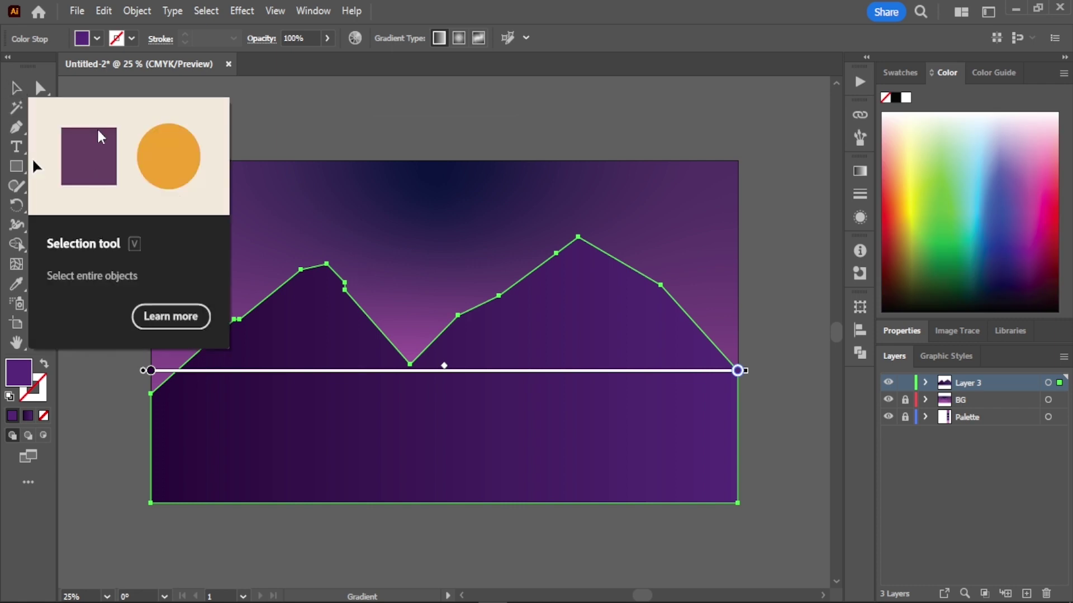
- Redirect the mountain gradient to run vertically from above the peaks down to the base
{"action": "left_click", "coordinate": [15, 88]}
{"action": "left_click", "coordinate": [40, 264]}
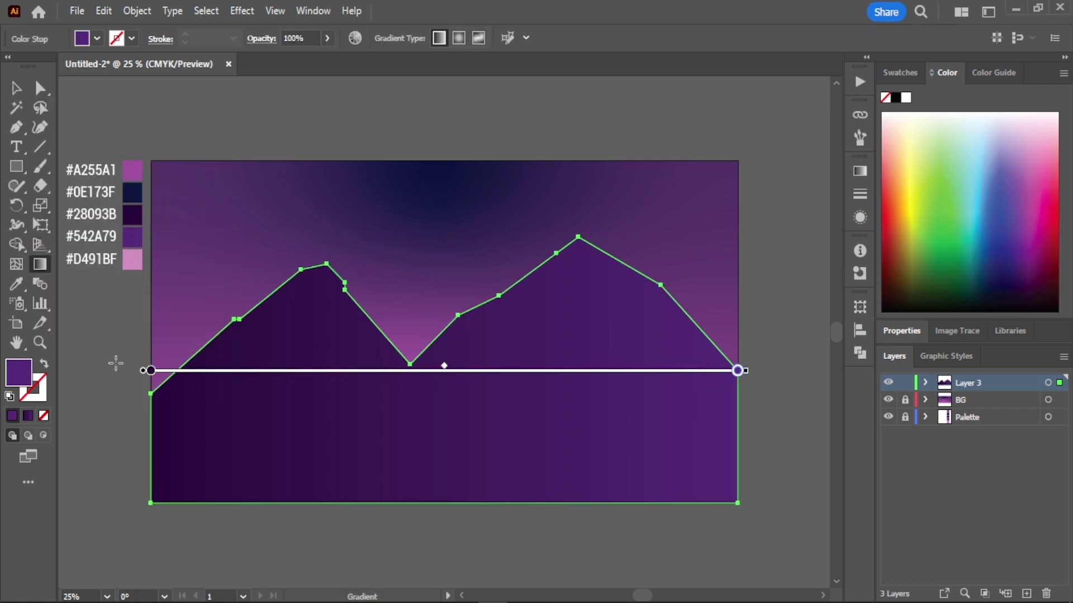
{"action": "left_click_drag", "start_coordinate": [738, 371], "coordinate": [149, 491]}
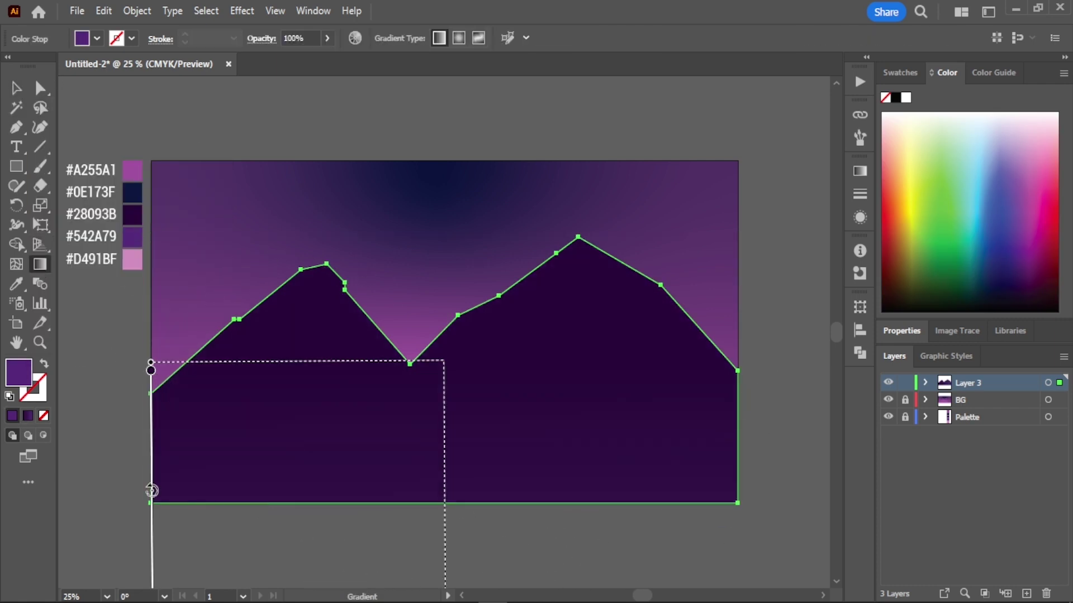
{"action": "left_click_drag", "start_coordinate": [442, 144], "coordinate": [444, 473]}
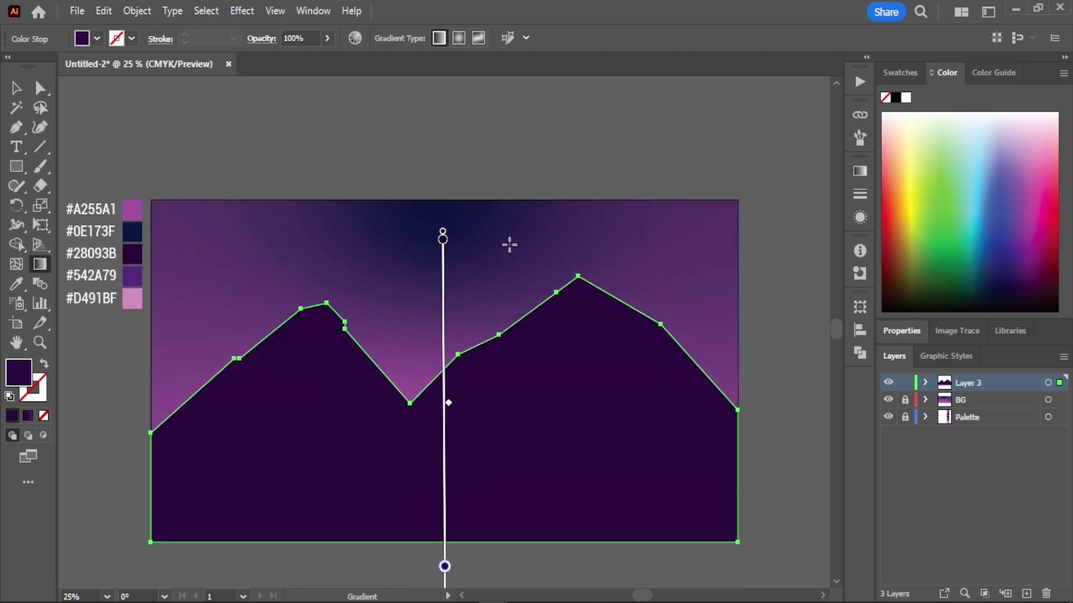
{"action": "key", "text": "ctrl+minus"}
{"action": "left_click_drag", "start_coordinate": [444, 401], "coordinate": [441, 268]}
{"action": "scroll", "coordinate": [442, 268], "scroll_direction": "up", "scroll_amount": 1}
{"action": "left_click_drag", "start_coordinate": [442, 424], "coordinate": [443, 263]}
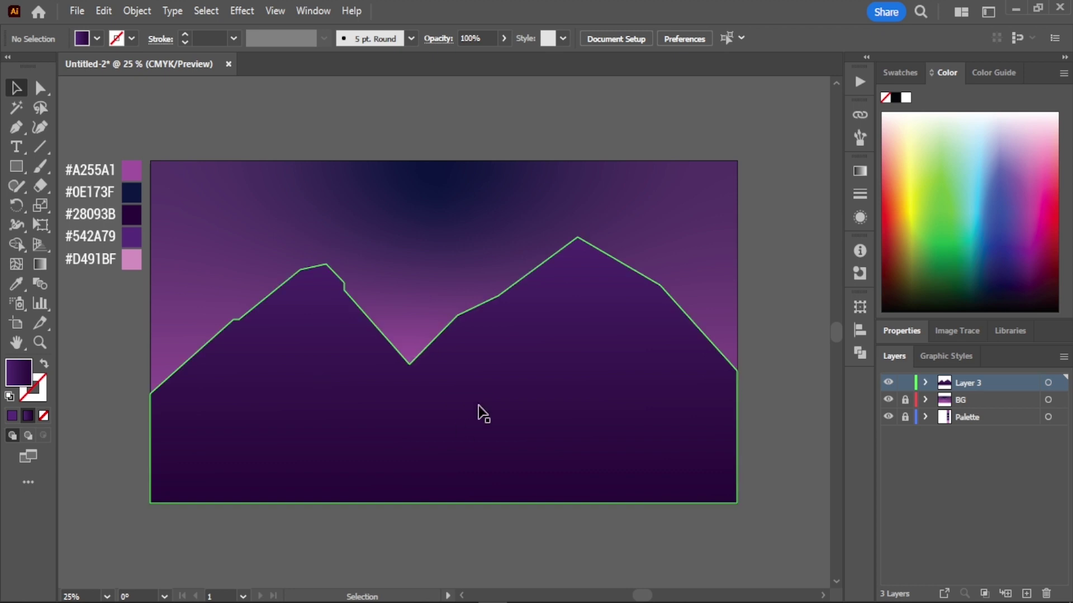
- Pen a closed facet from the left summit down its face to the base and back up through the valley
{"action": "left_click", "coordinate": [17, 128]}
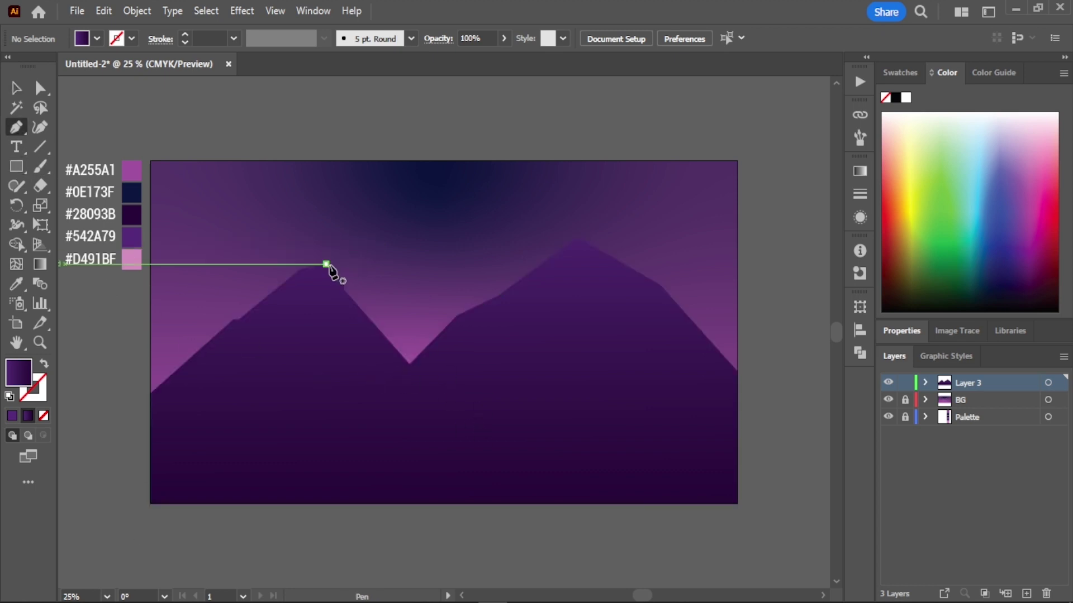
{"action": "left_click", "coordinate": [326, 264]}
{"action": "left_click", "coordinate": [311, 291]}
{"action": "left_click", "coordinate": [319, 326]}
{"action": "left_click", "coordinate": [312, 382]}
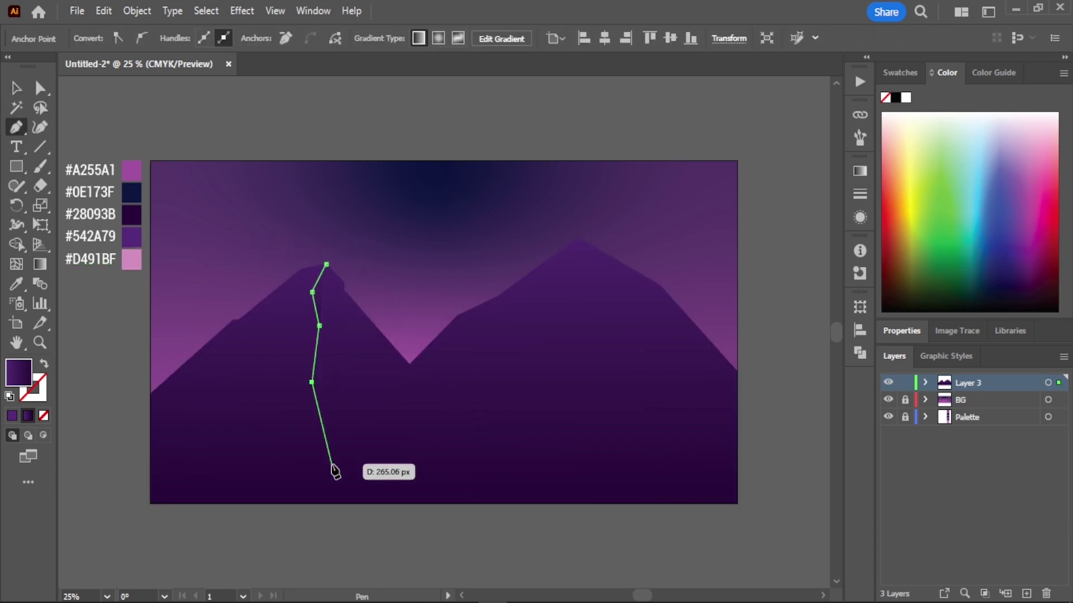
{"action": "left_click", "coordinate": [331, 450]}
{"action": "left_click", "coordinate": [364, 497]}
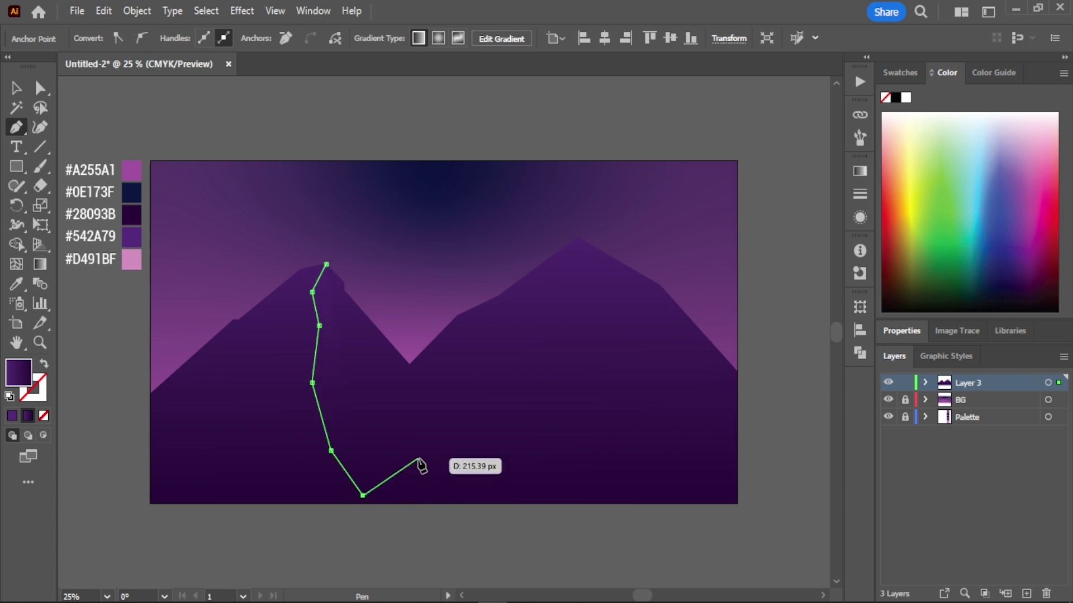
{"action": "left_click", "coordinate": [423, 504]}
{"action": "left_click", "coordinate": [405, 455]}
{"action": "left_click", "coordinate": [418, 416]}
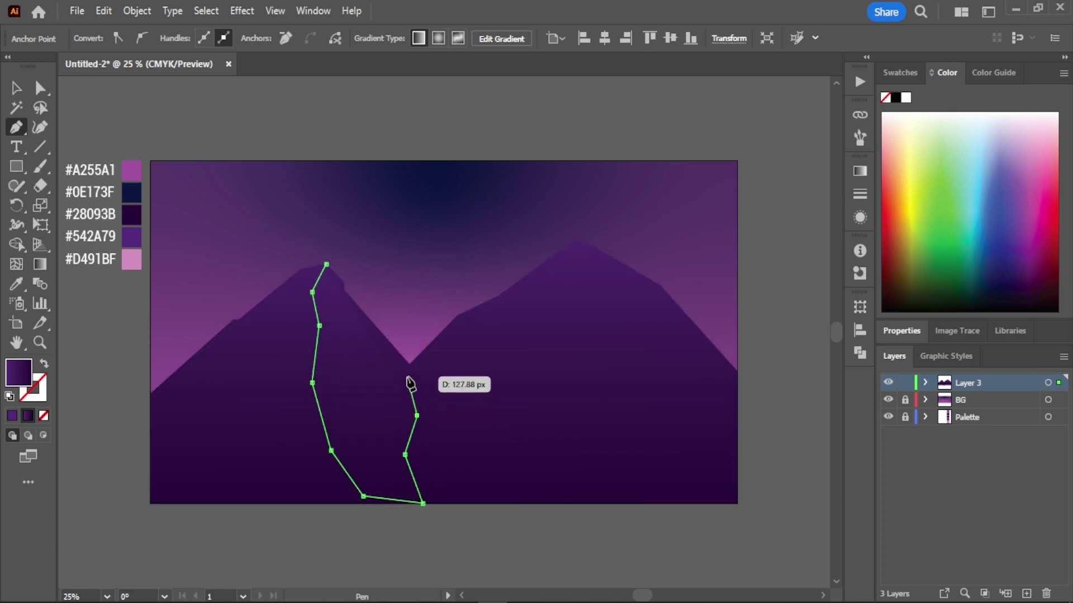
{"action": "left_click", "coordinate": [407, 376]}
{"action": "left_click", "coordinate": [344, 291]}
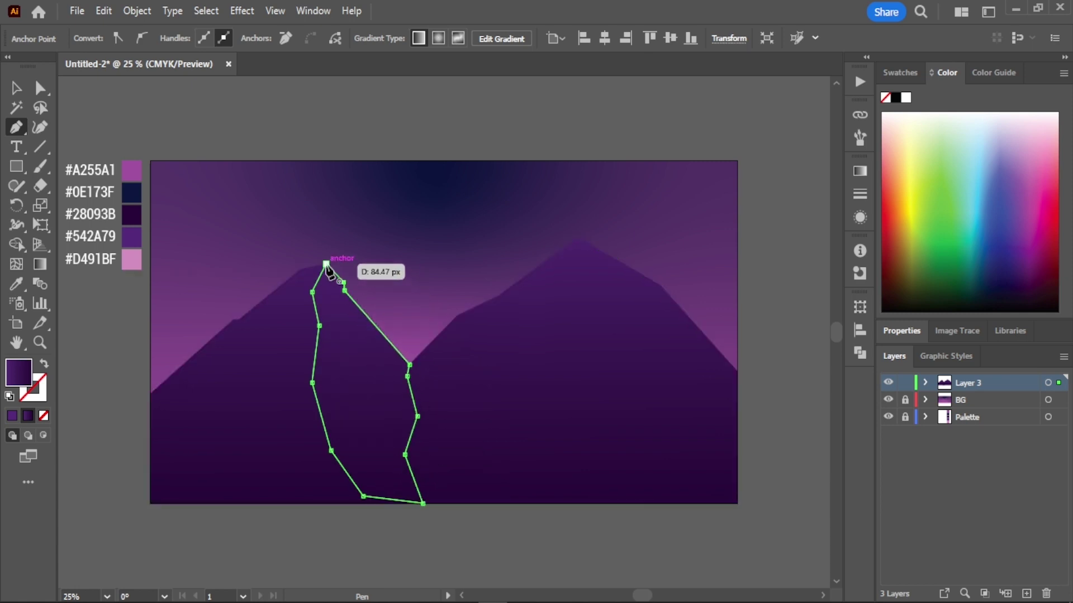
{"action": "left_click", "coordinate": [326, 265]}
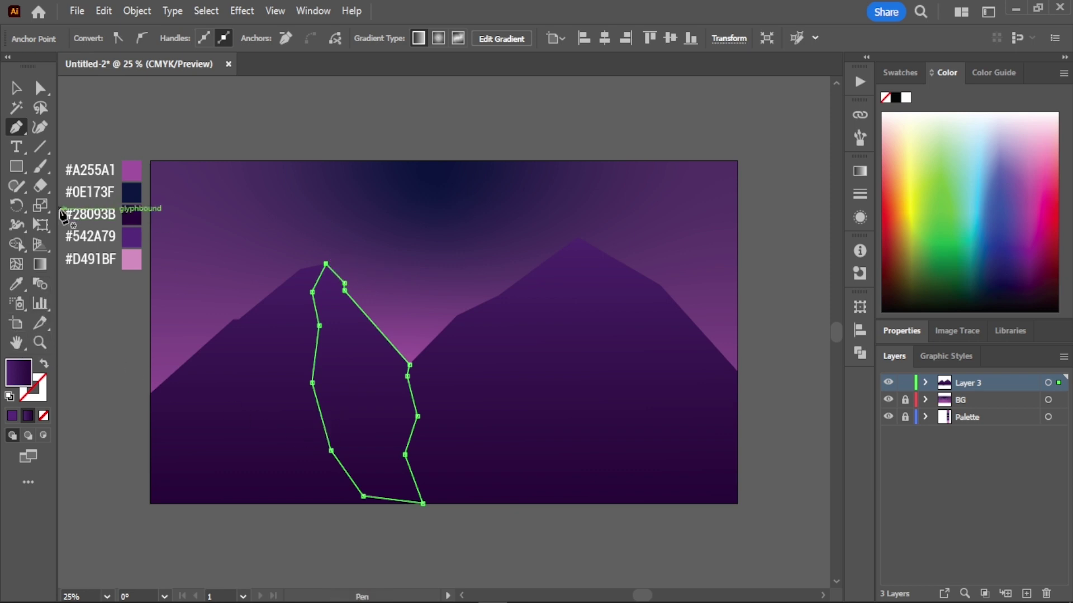
- Give the facet a #D491BF-to-#542A79 gradient with the midpoint shifted up
{"action": "key", "text": "g"}
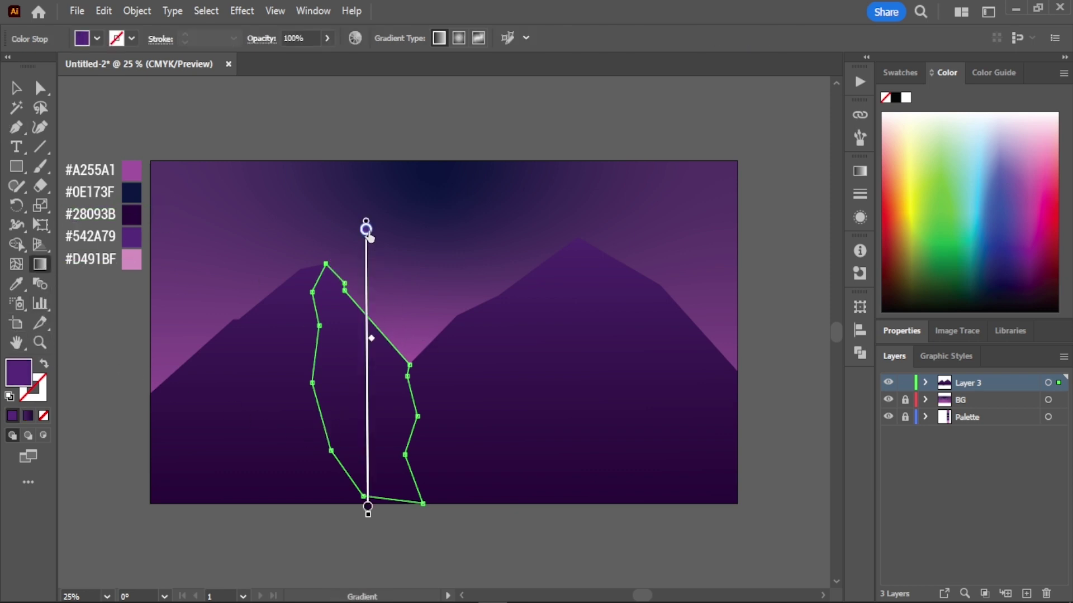
{"action": "double_click", "coordinate": [367, 232]}
{"action": "left_click", "coordinate": [165, 342]}
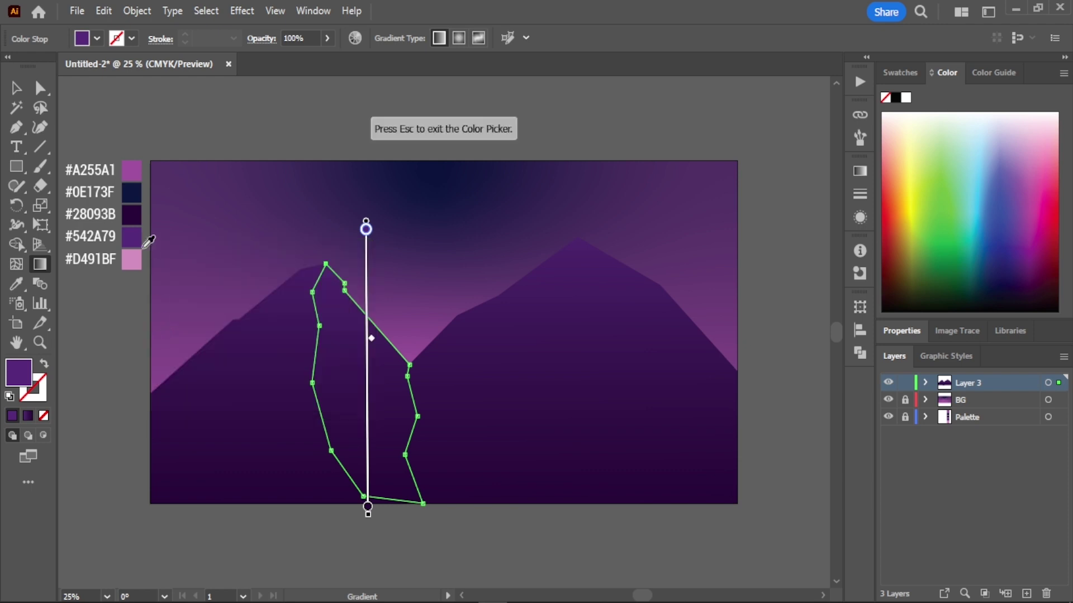
{"action": "left_click", "coordinate": [139, 264]}
{"action": "double_click", "coordinate": [368, 507]}
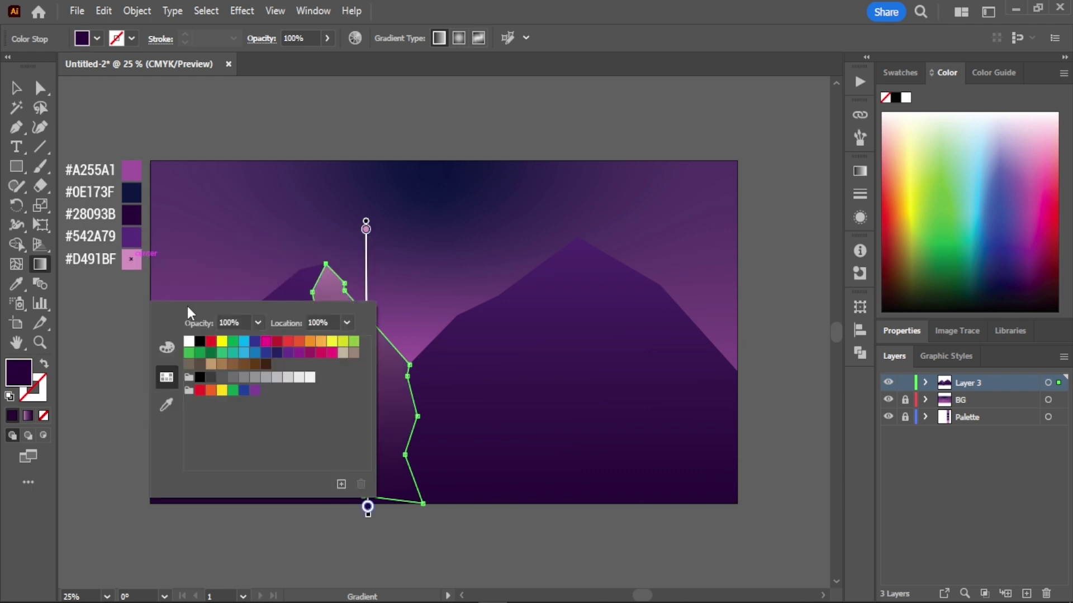
{"action": "left_click", "coordinate": [165, 342]}
{"action": "left_click", "coordinate": [134, 237]}
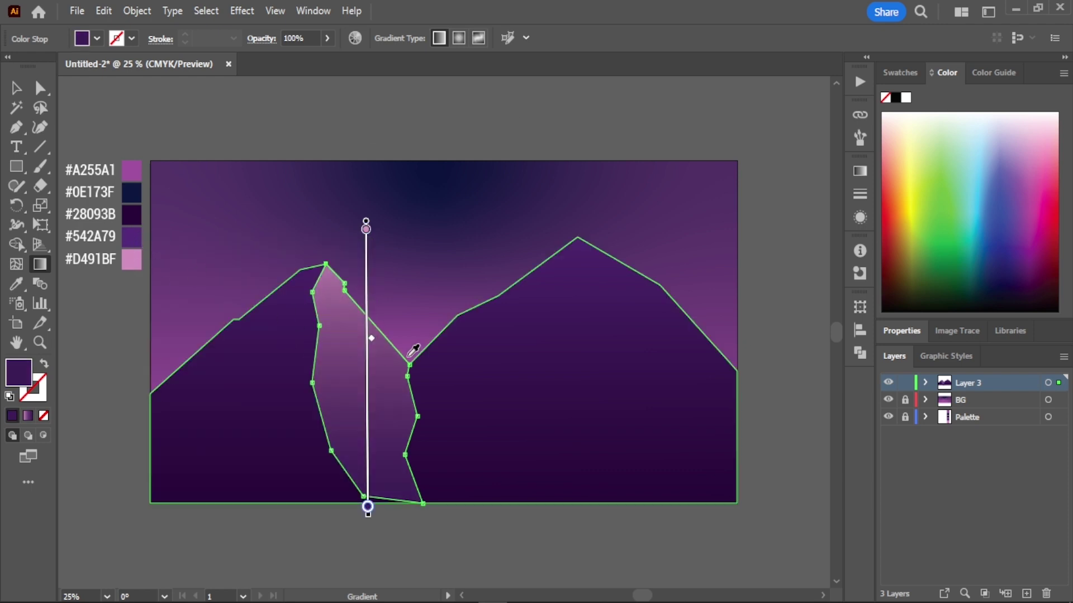
{"action": "left_click_drag", "start_coordinate": [371, 340], "coordinate": [386, 296]}
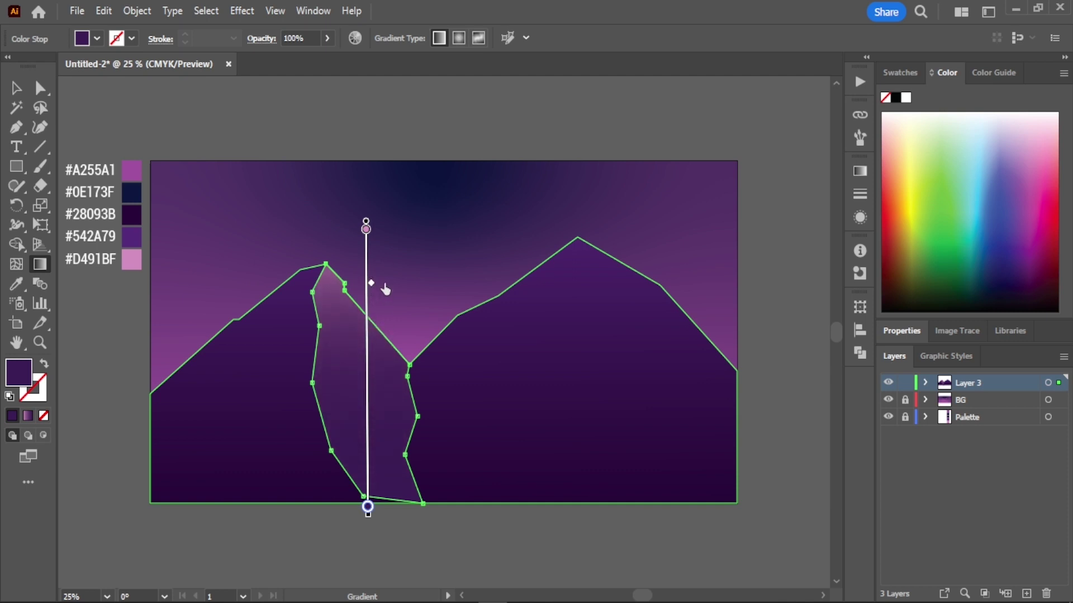
- Change the large mountain shape's fill to solid dark purple
{"action": "key", "text": "v"}
{"action": "left_click", "coordinate": [441, 531]}
{"action": "left_click", "coordinate": [352, 433]}
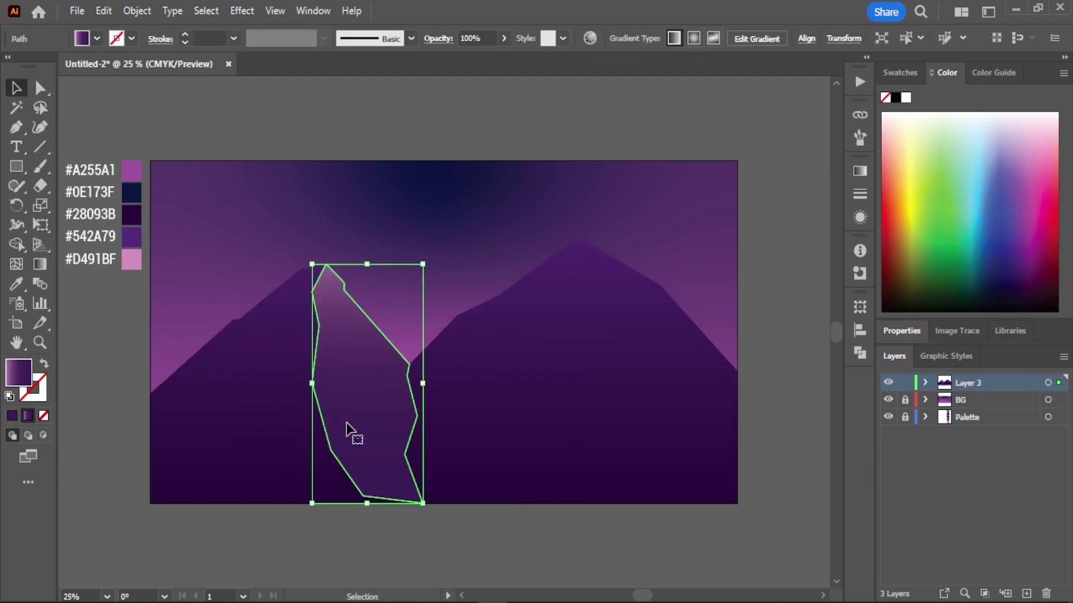
{"action": "left_click", "coordinate": [465, 391]}
{"action": "left_click", "coordinate": [12, 415]}
{"action": "left_click", "coordinate": [335, 397]}
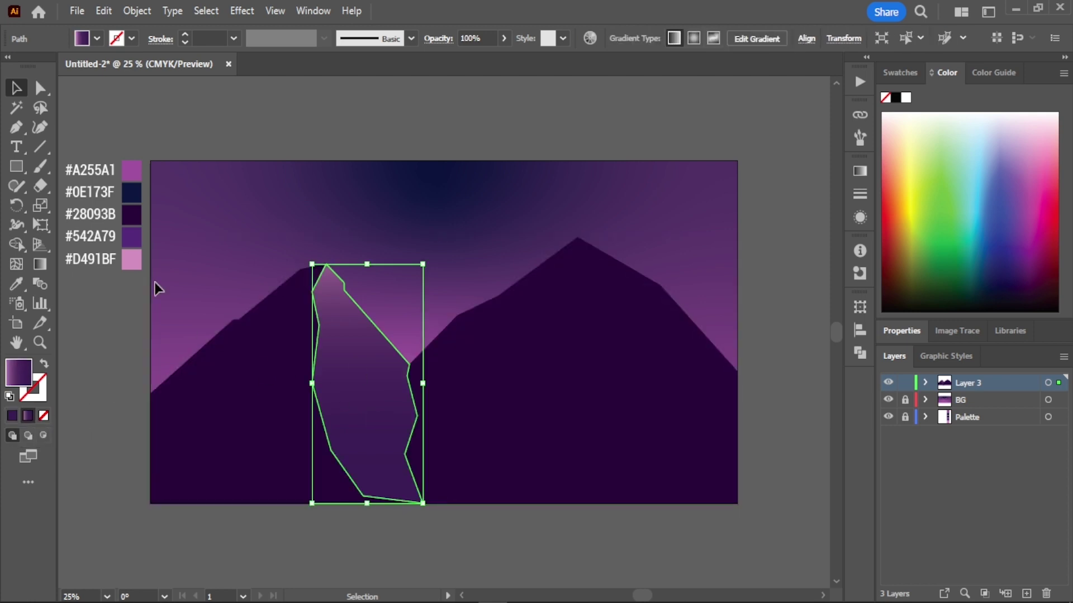
- Tilt the facet gradient diagonally and move the pink stop down the gradient line
{"action": "key", "text": "g"}
{"action": "double_click", "coordinate": [367, 507]}
{"action": "left_click", "coordinate": [168, 395]}
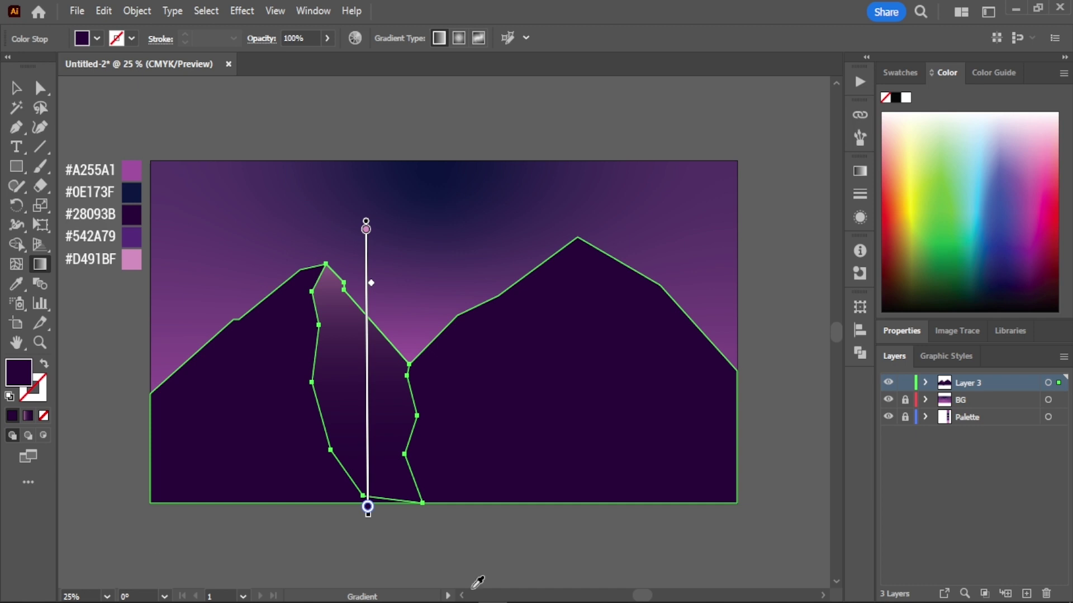
{"action": "left_click_drag", "start_coordinate": [367, 520], "coordinate": [316, 511]}
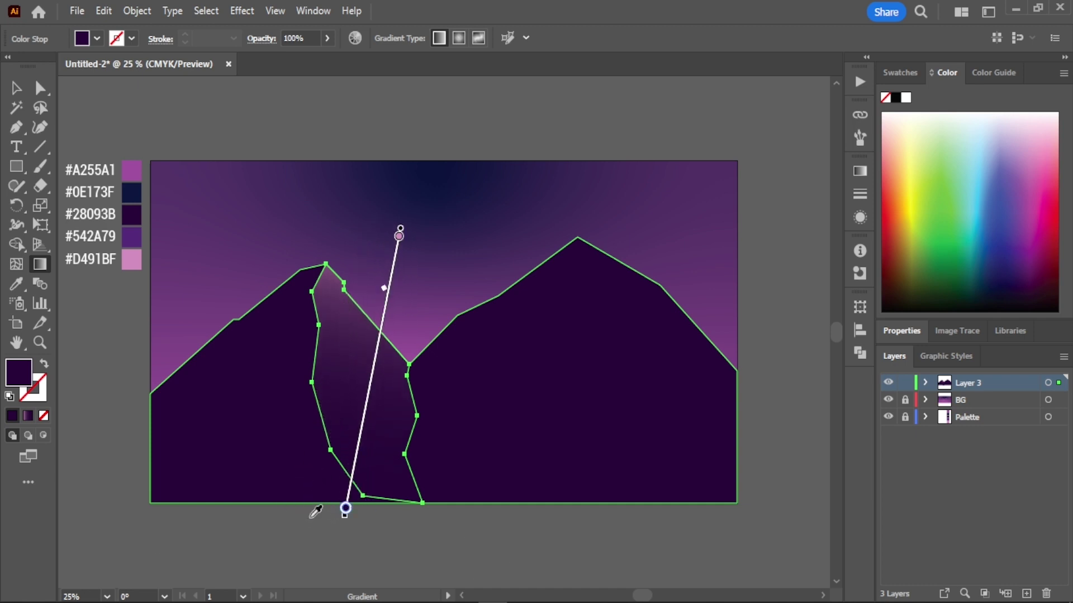
{"action": "left_click_drag", "start_coordinate": [398, 239], "coordinate": [384, 281]}
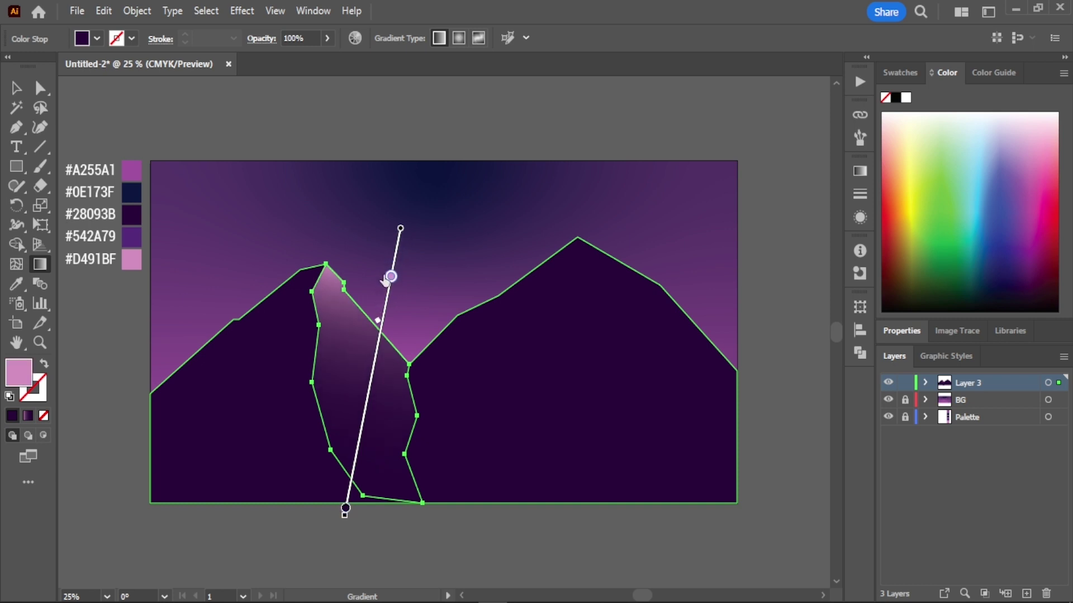
{"action": "key", "text": "v"}
{"action": "left_click", "coordinate": [234, 191]}
- Pen a closed facet from the right summit down its face to the base and back up
{"action": "key", "text": "p"}
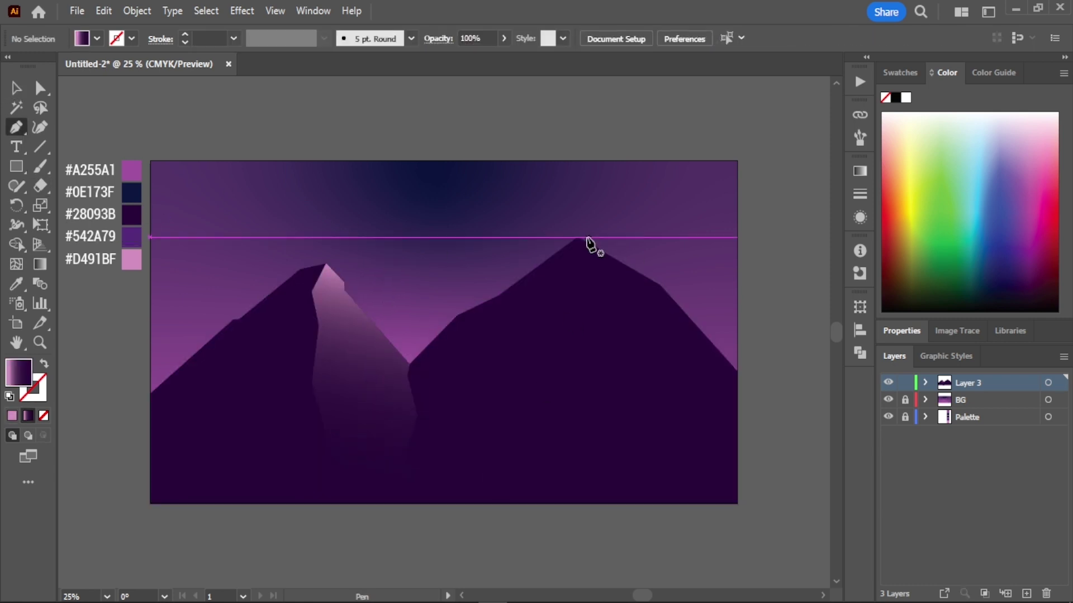
{"action": "left_click", "coordinate": [577, 238]}
{"action": "left_click", "coordinate": [612, 289]}
{"action": "left_click", "coordinate": [595, 301]}
{"action": "left_click", "coordinate": [602, 341]}
{"action": "left_click", "coordinate": [578, 384]}
{"action": "left_click", "coordinate": [568, 436]}
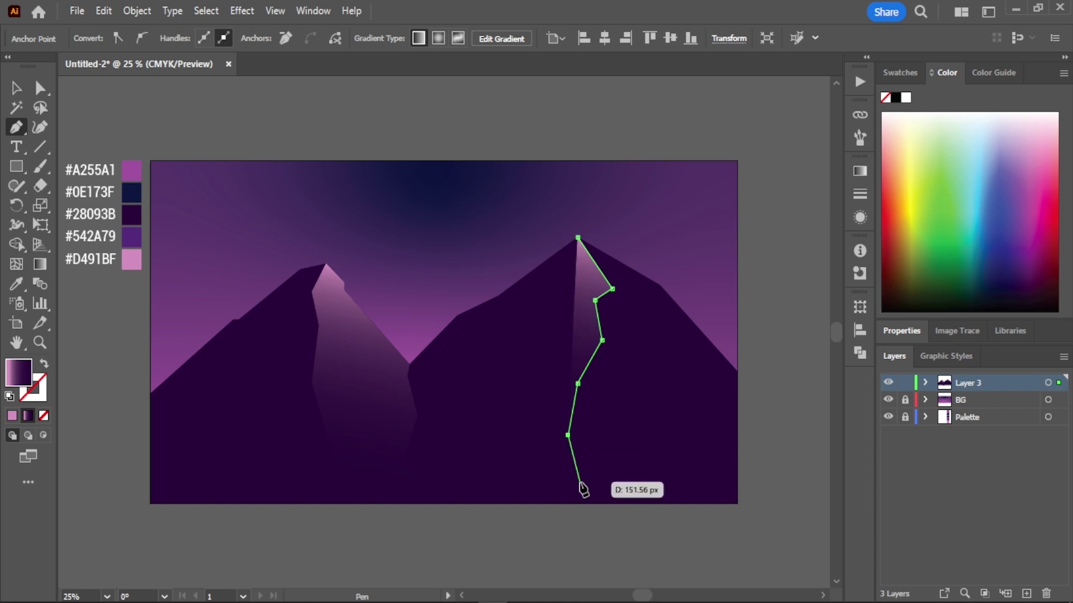
{"action": "left_click", "coordinate": [581, 481]}
{"action": "left_click", "coordinate": [533, 503]}
{"action": "left_click", "coordinate": [470, 492]}
{"action": "left_click", "coordinate": [443, 420]}
{"action": "left_click", "coordinate": [443, 330]}
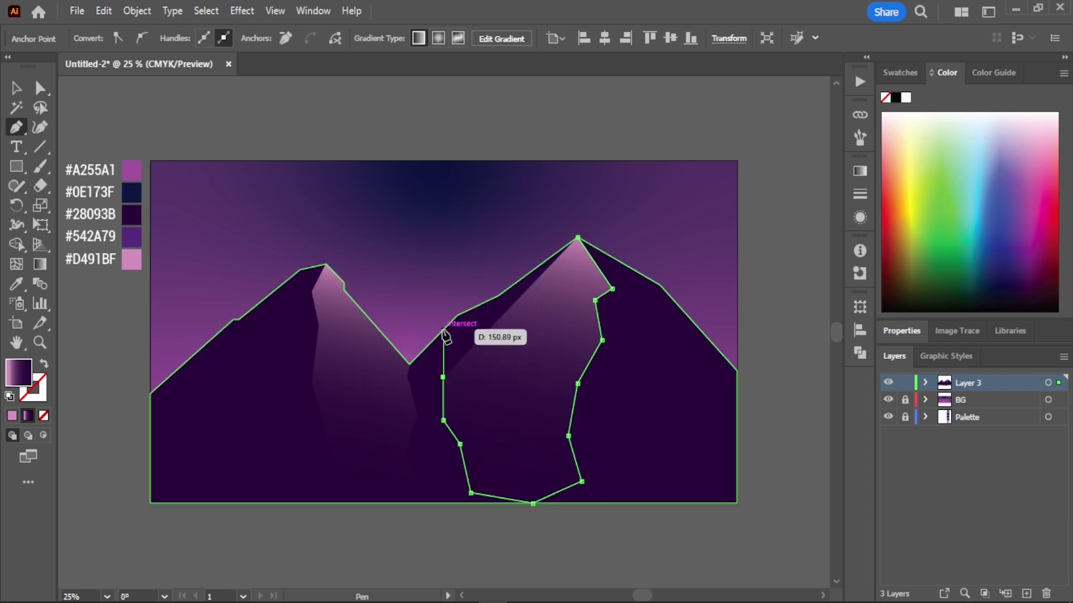
{"action": "left_click", "coordinate": [497, 295]}
{"action": "left_click", "coordinate": [577, 238]}
- Apply a gradient to the right facet, angled from the peak and shortened at the bottom
{"action": "key", "text": "g"}
{"action": "mouse_move", "coordinate": [560, 173]}
{"action": "left_mouse_down"}
{"action": "mouse_move", "coordinate": [489, 515]}
{"action": "mouse_move", "coordinate": [620, 531]}
{"action": "left_mouse_up"}
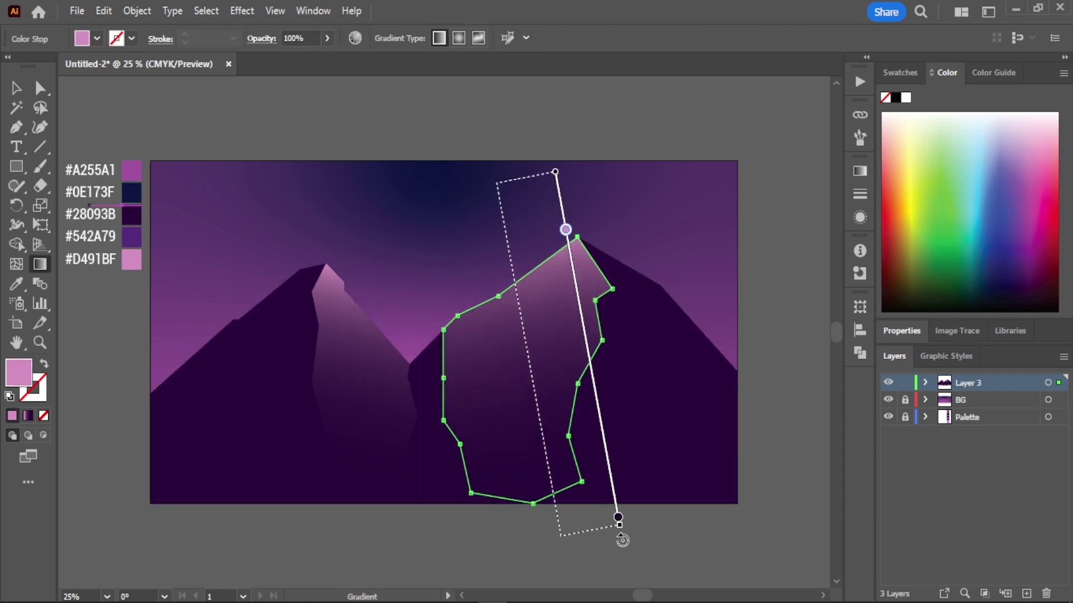
{"action": "left_click_drag", "start_coordinate": [565, 227], "coordinate": [506, 254]}
{"action": "left_click_drag", "start_coordinate": [572, 531], "coordinate": [563, 496]}
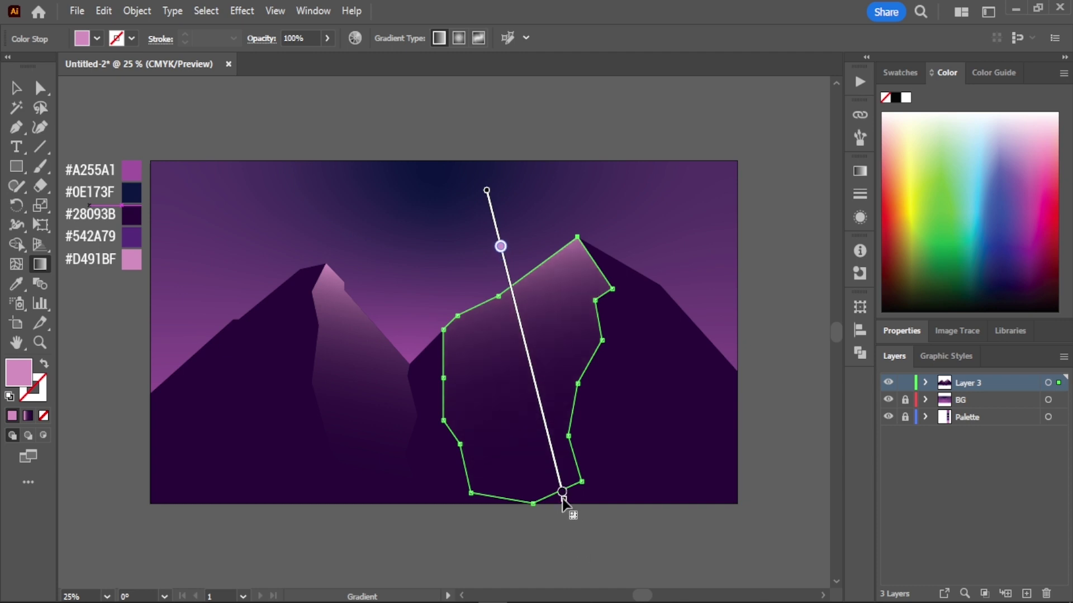
{"action": "key", "text": "v"}
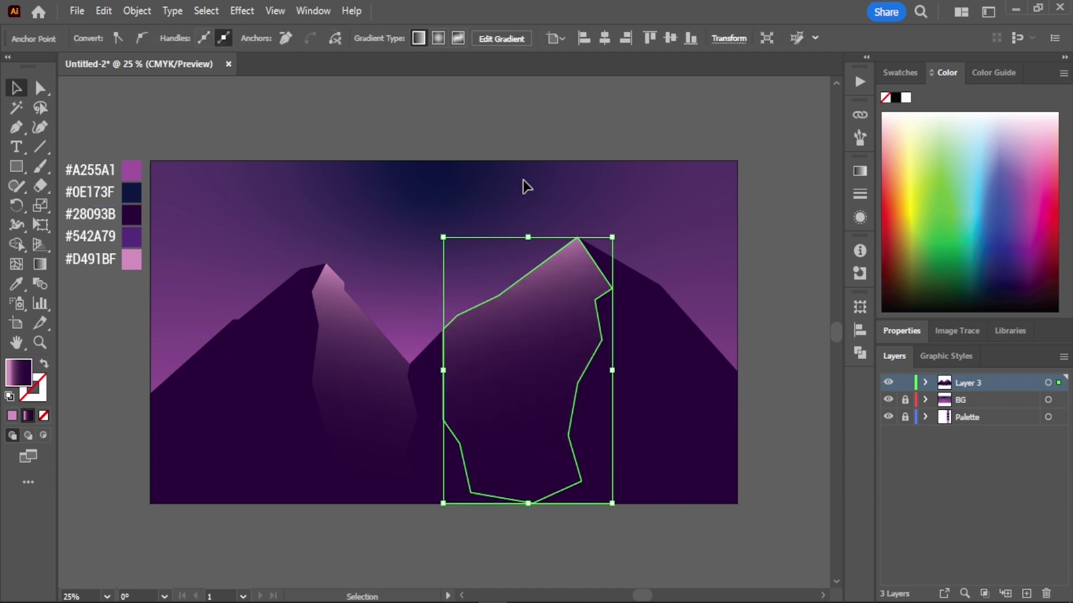
{"action": "left_click", "coordinate": [525, 184]}
{"action": "left_click", "coordinate": [498, 467]}
- Draw a small valley shape and merge it into the right facet with Shape Builder
{"action": "left_click", "coordinate": [17, 128]}
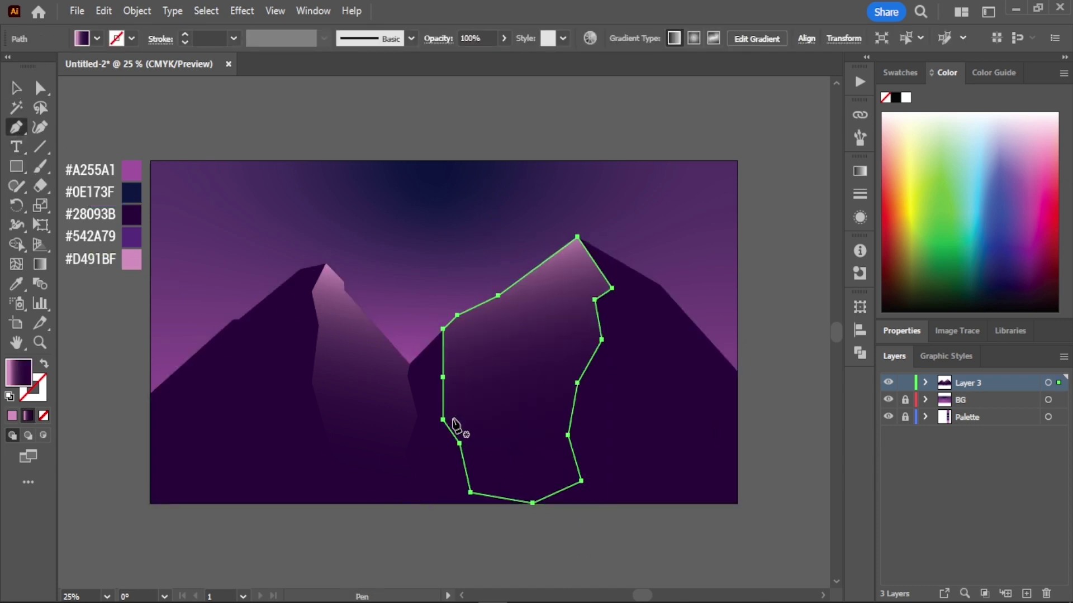
{"action": "left_click", "coordinate": [454, 425]}
{"action": "left_click", "coordinate": [433, 415]}
{"action": "left_click", "coordinate": [423, 377]}
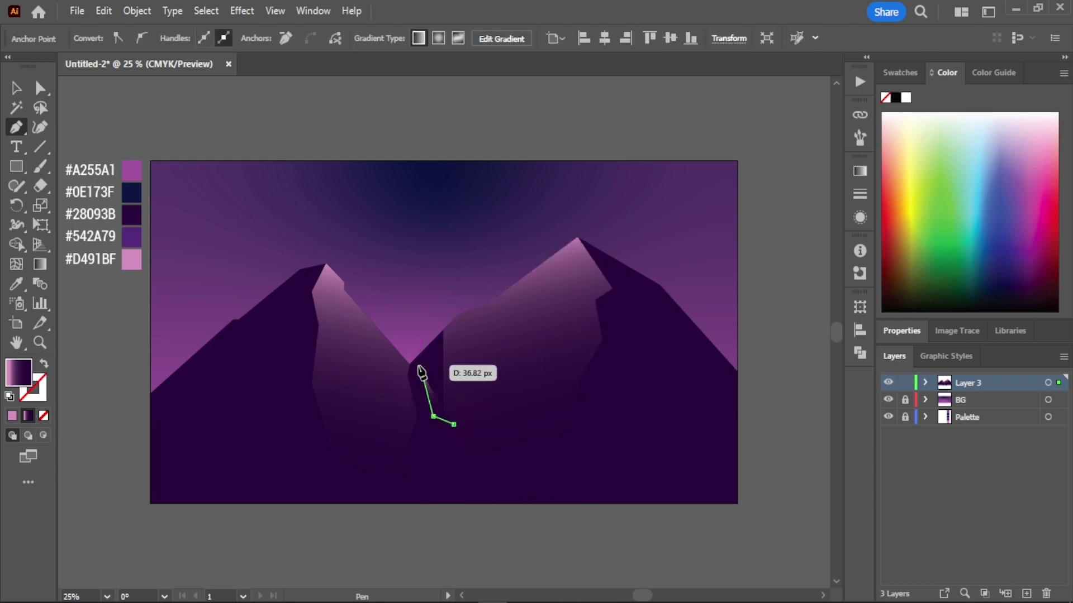
{"action": "left_click", "coordinate": [442, 329]}
{"action": "left_click", "coordinate": [469, 351]}
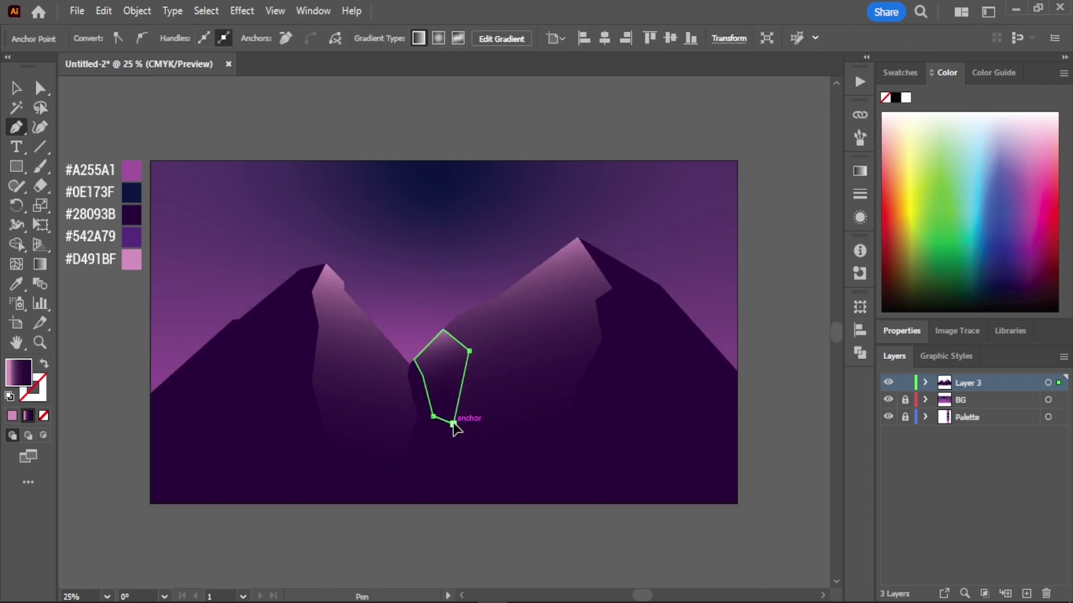
{"action": "left_click", "coordinate": [16, 88]}
{"action": "left_click", "coordinate": [454, 371]}
{"action": "left_click", "coordinate": [437, 367], "text": "shift"}
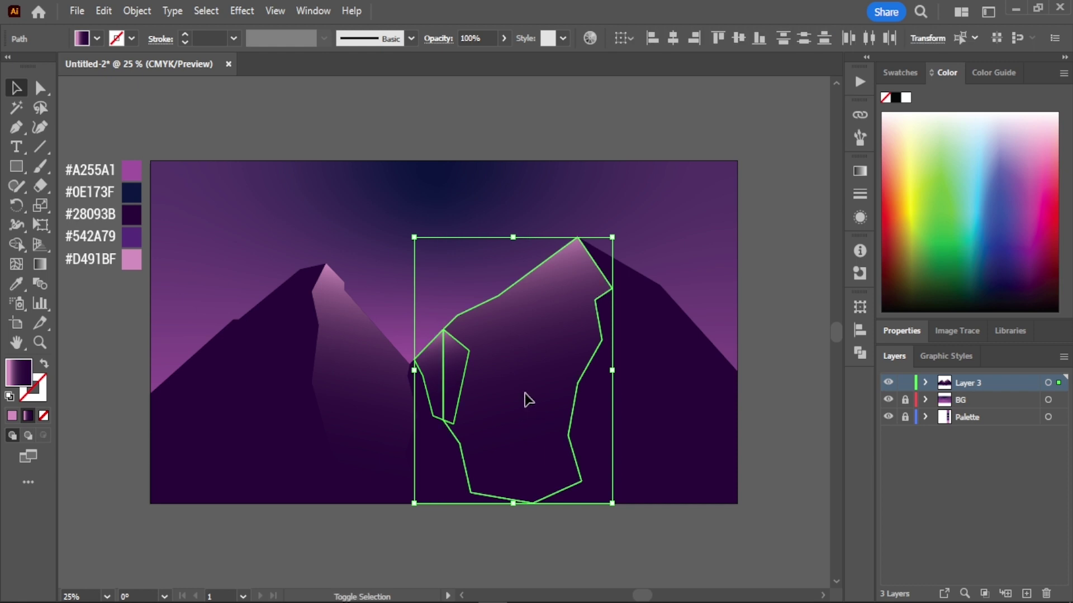
{"action": "key", "text": "shift+m"}
{"action": "left_click_drag", "start_coordinate": [541, 401], "coordinate": [443, 359]}
- Rotate the merged face's gradient diagonally and move the pink stop toward the peak
{"action": "key", "text": "v"}
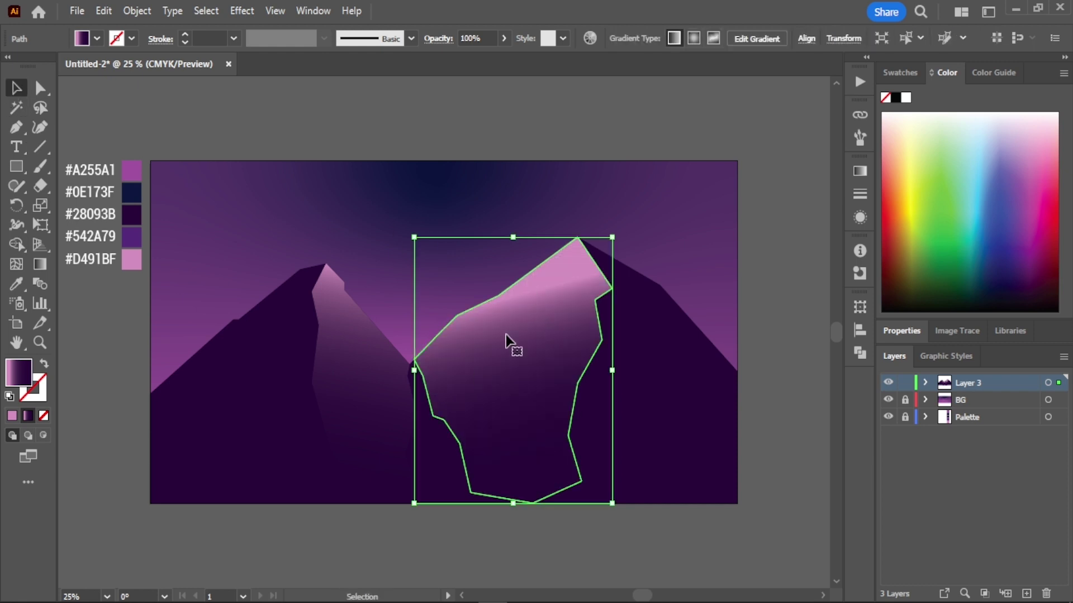
{"action": "key", "text": "g"}
{"action": "left_click_drag", "start_coordinate": [561, 511], "coordinate": [614, 478]}
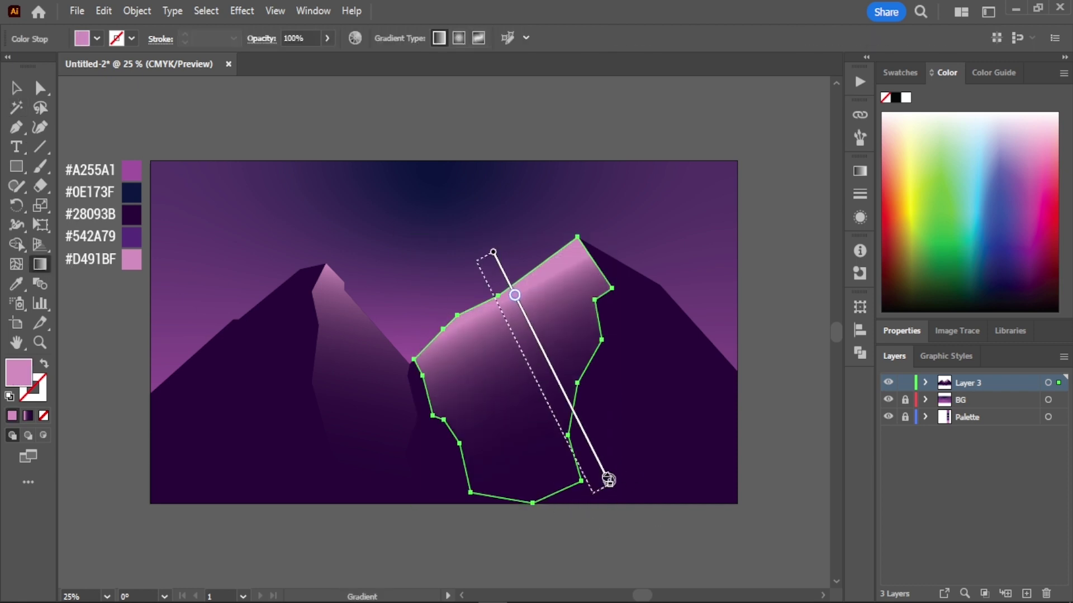
{"action": "left_click_drag", "start_coordinate": [493, 307], "coordinate": [481, 293]}
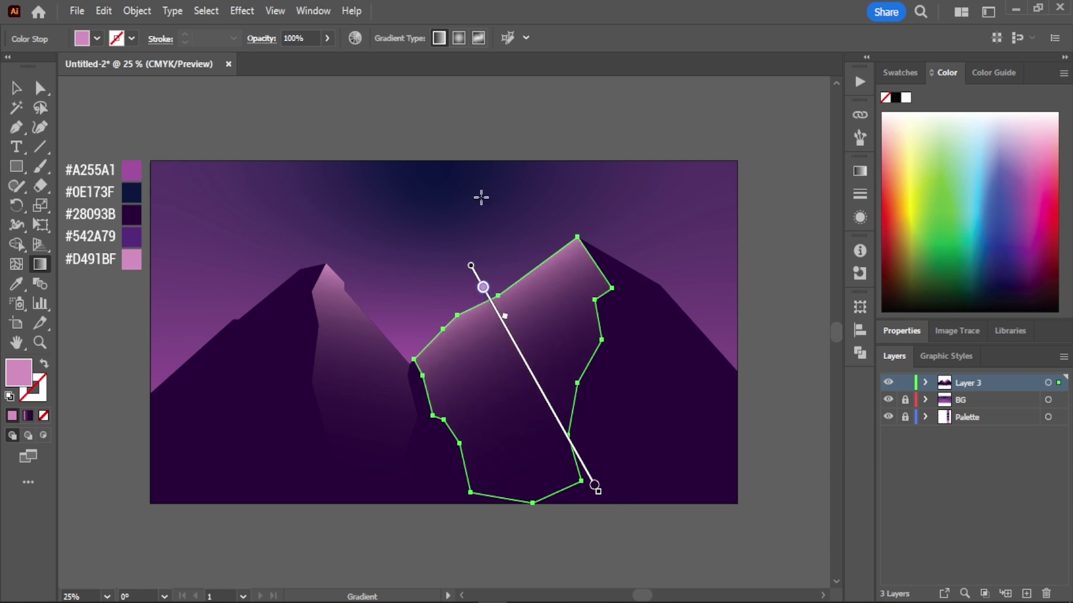
{"action": "left_click", "coordinate": [16, 88]}
{"action": "left_click", "coordinate": [739, 257]}
{"action": "left_click", "coordinate": [976, 380]}
{"action": "type", "text": "Mountain"}
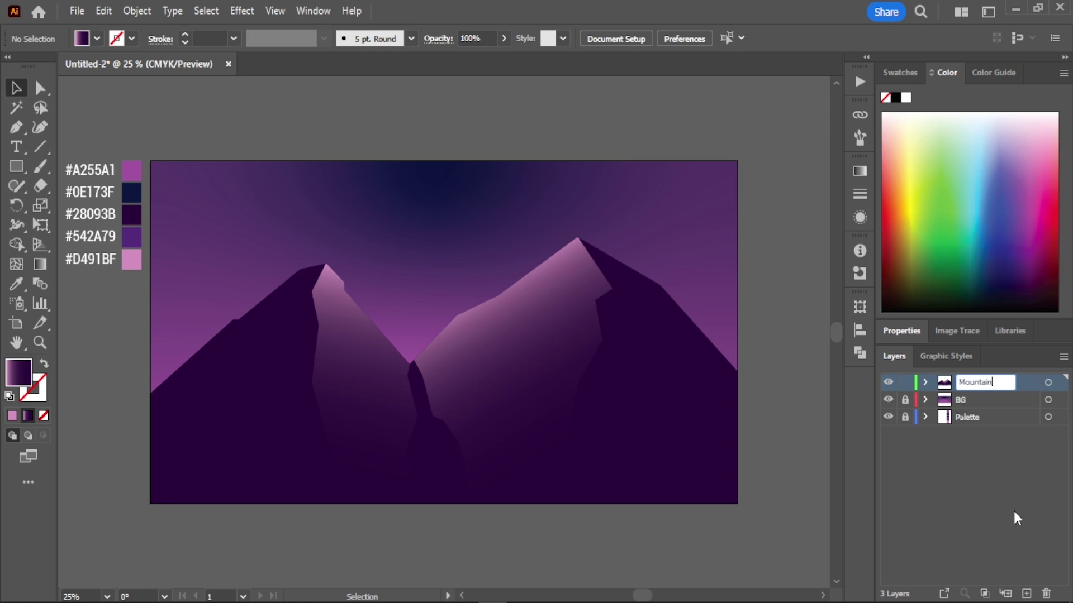
- Confirm the Mountain layer name and add a new layer named Moon
{"action": "key", "text": "Return"}
{"action": "left_click", "coordinate": [1026, 593]}
{"action": "double_click", "coordinate": [964, 384]}
{"action": "type", "text": "M"}
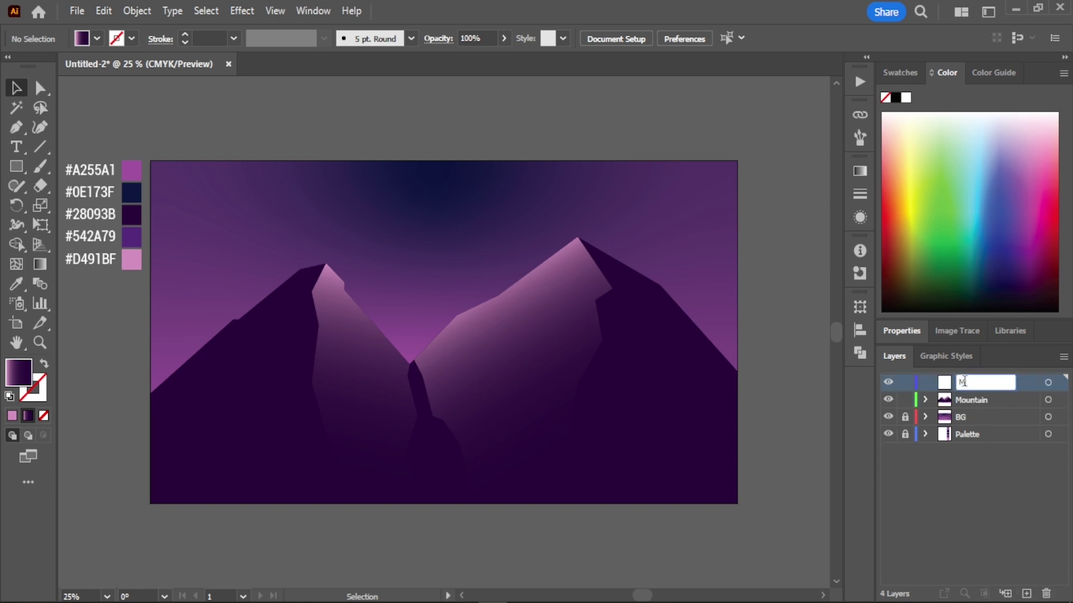
{"action": "type", "text": "oon"}
{"action": "key", "text": "Return"}
- Draw a #D491BF pink circle between the peaks and move its Moon layer below Mountain
{"action": "mouse_move", "coordinate": [16, 166]}
{"action": "left_mouse_down"}
{"action": "mouse_move", "coordinate": [95, 179]}
{"action": "mouse_move", "coordinate": [87, 205]}
{"action": "left_mouse_up"}
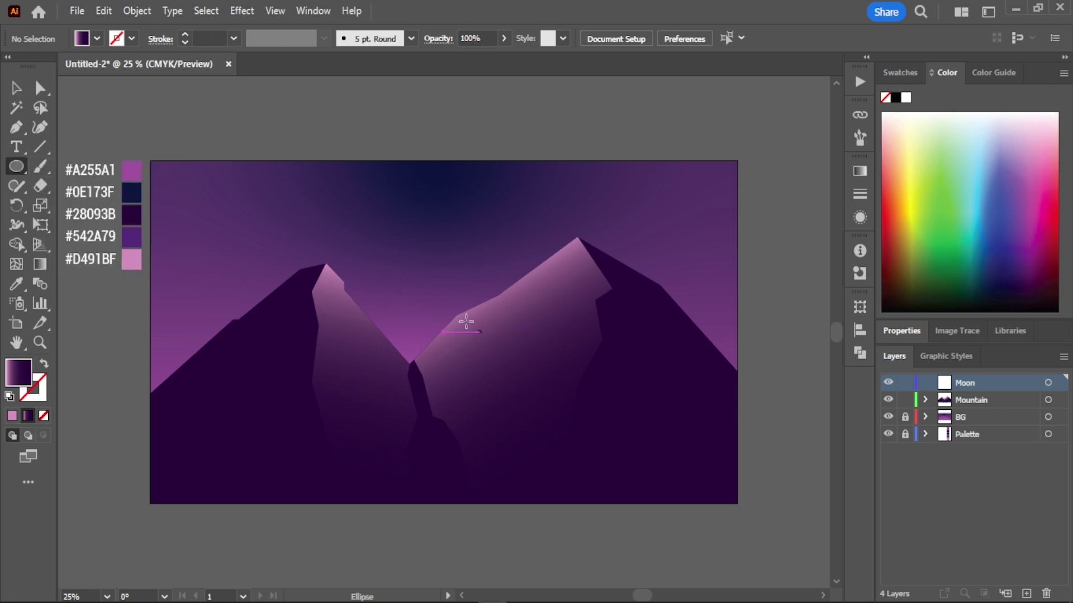
{"action": "left_click_drag", "start_coordinate": [414, 332], "coordinate": [475, 399]}
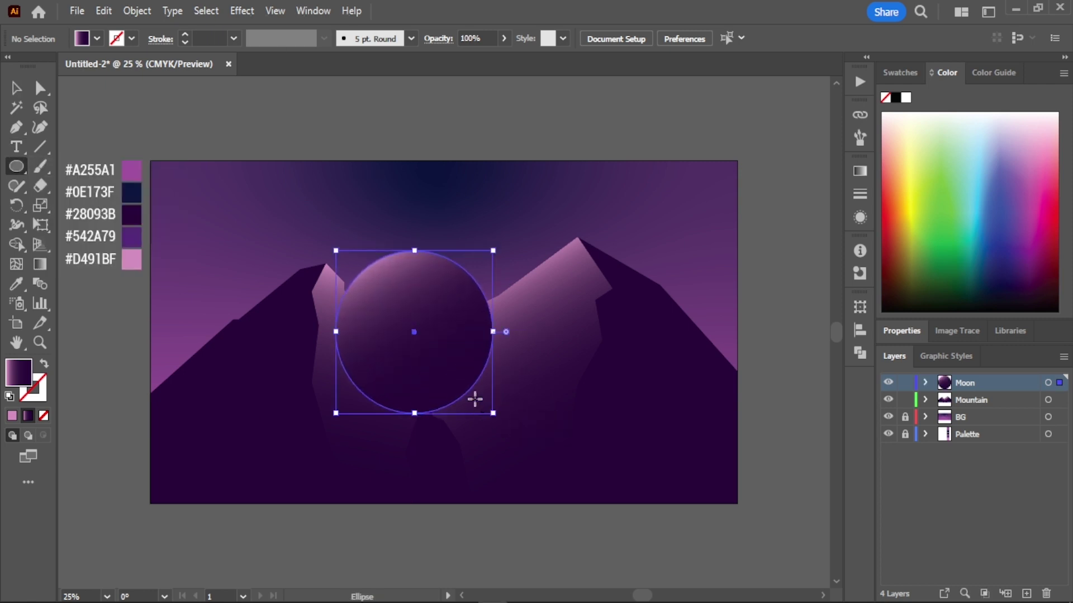
{"action": "key", "text": "i"}
{"action": "left_click", "coordinate": [131, 259]}
{"action": "key", "text": "v"}
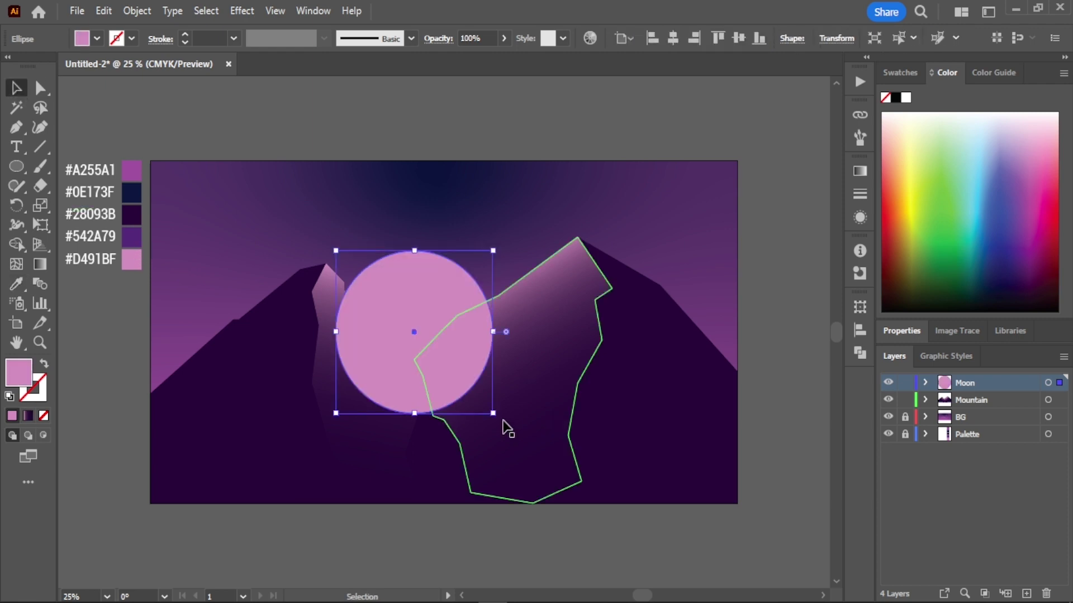
{"action": "left_click_drag", "start_coordinate": [493, 413], "coordinate": [487, 407]}
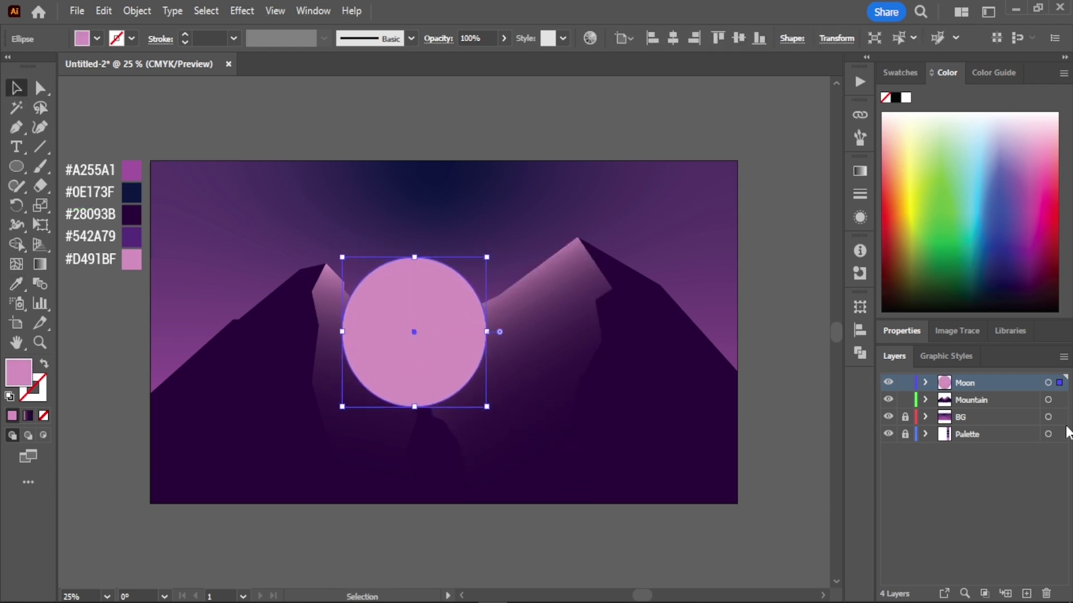
{"action": "left_click_drag", "start_coordinate": [965, 382], "coordinate": [966, 410]}
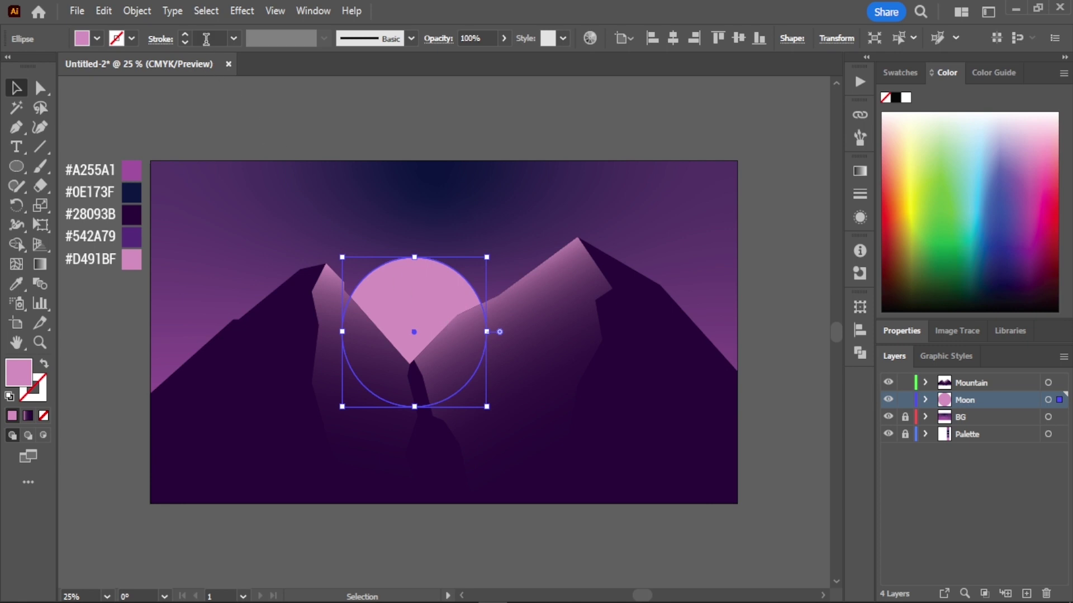
- Apply a pink Outer Glow to the moon with 80% opacity and 117 px blur
{"action": "left_click", "coordinate": [237, 11]}
{"action": "mouse_move", "coordinate": [262, 195]}
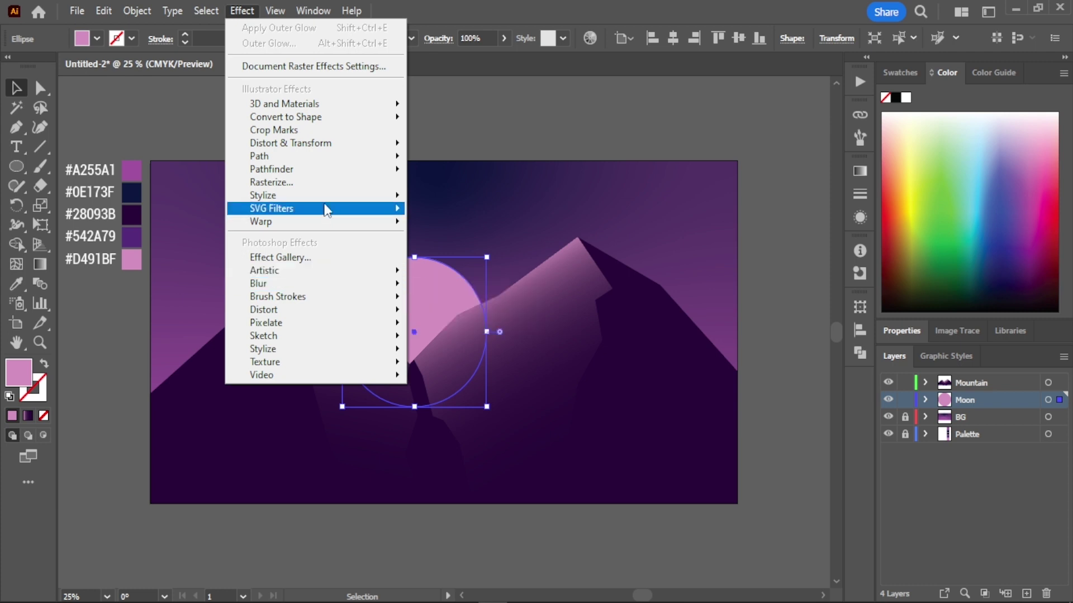
{"action": "left_click", "coordinate": [474, 248]}
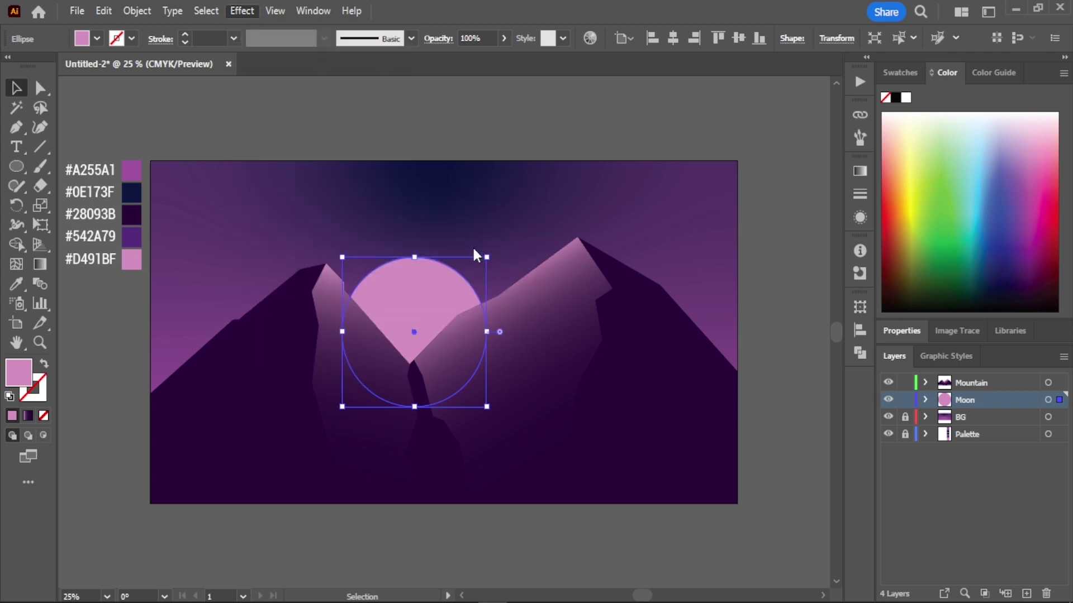
{"action": "left_click", "coordinate": [687, 185]}
{"action": "type", "text": "d491bf"}
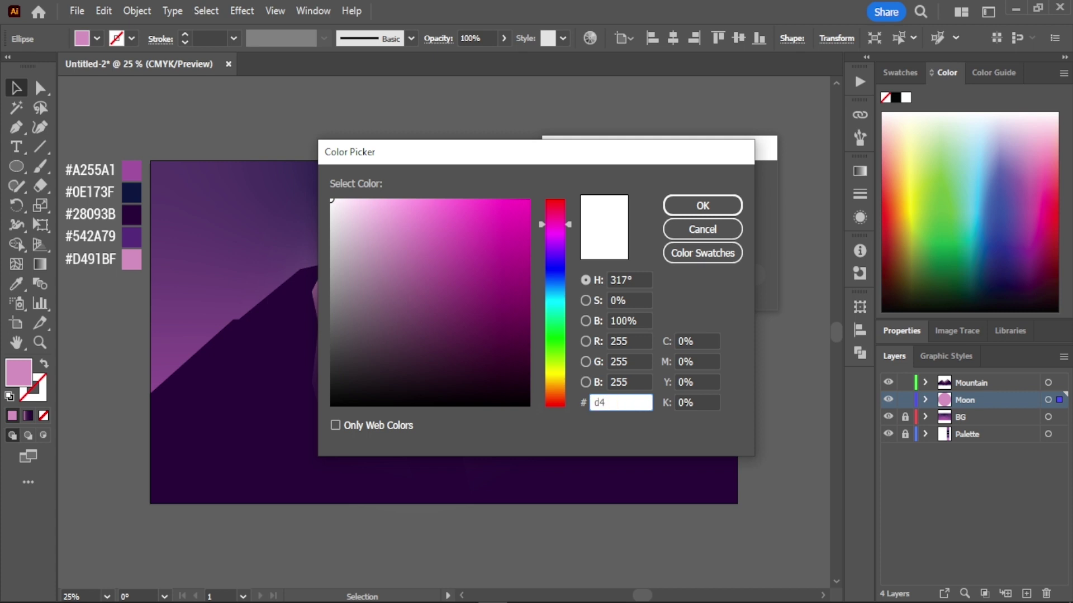
{"action": "key", "text": "Return"}
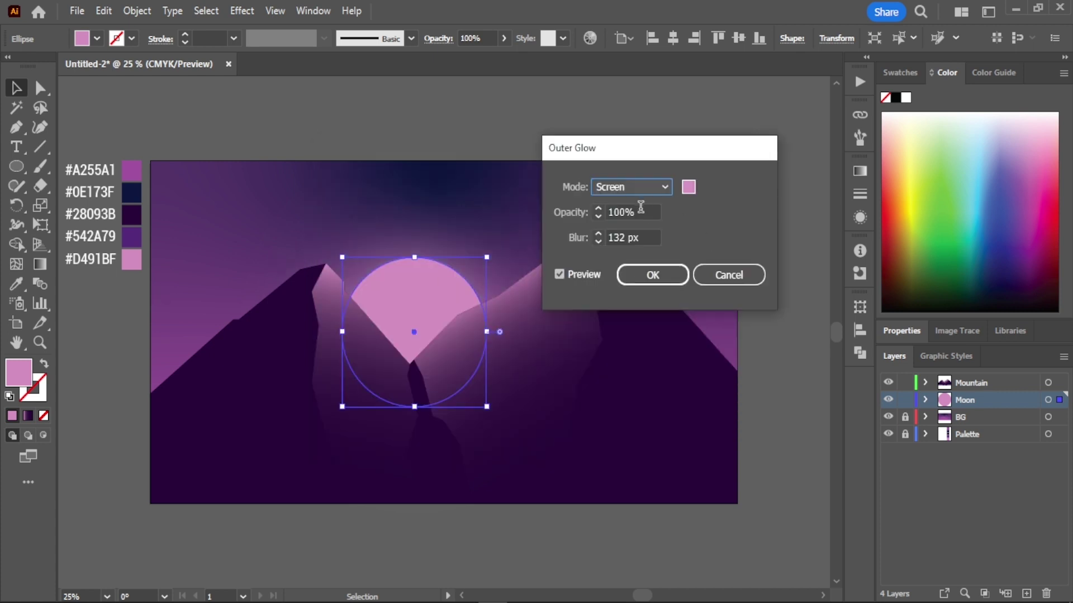
{"action": "type", "text": "80"}
{"action": "key", "text": "Tab"}
{"action": "type", "text": "117"}
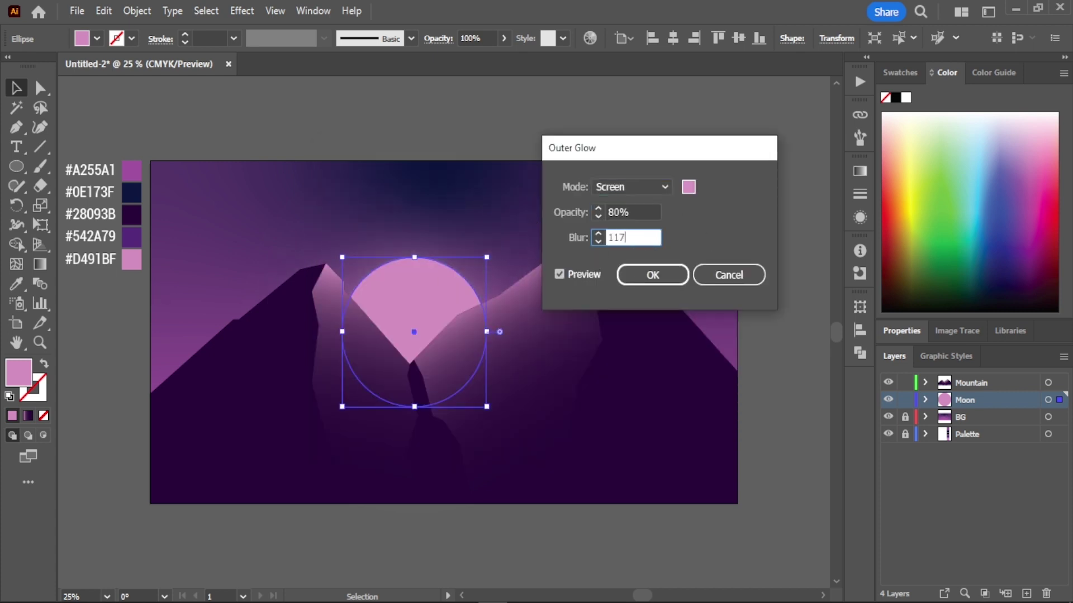
{"action": "key", "text": "shift+Tab"}
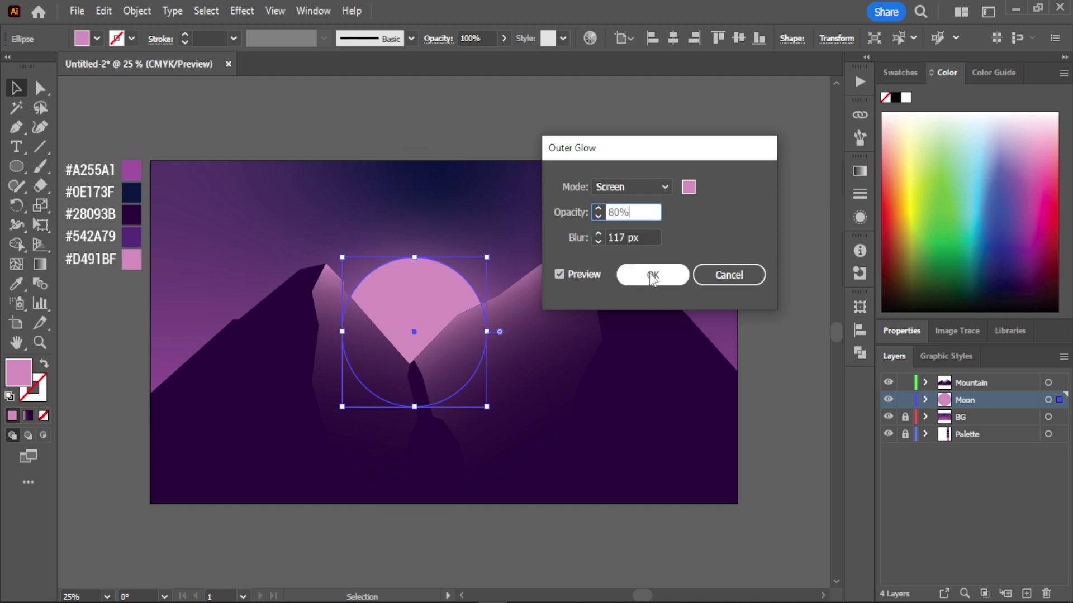
{"action": "left_click", "coordinate": [652, 275]}
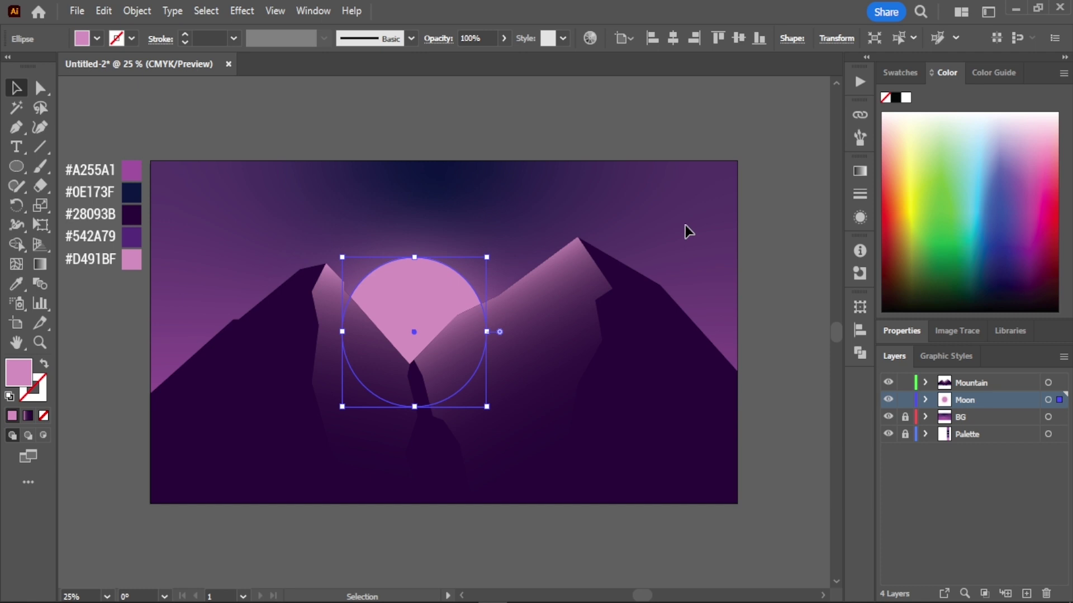
- Lower the moon's opacity to 88%
{"action": "left_click", "coordinate": [670, 223]}
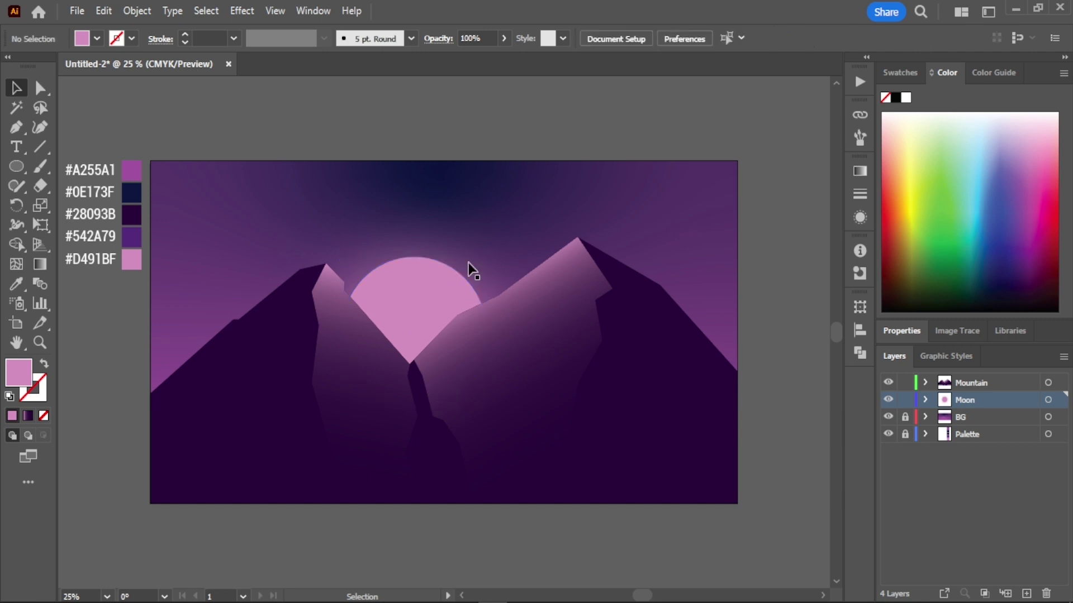
{"action": "left_click", "coordinate": [407, 303]}
{"action": "left_click", "coordinate": [504, 38]}
{"action": "mouse_move", "coordinate": [503, 58]}
{"action": "left_mouse_down"}
{"action": "mouse_move", "coordinate": [482, 59]}
{"action": "mouse_move", "coordinate": [497, 59]}
{"action": "left_mouse_up"}
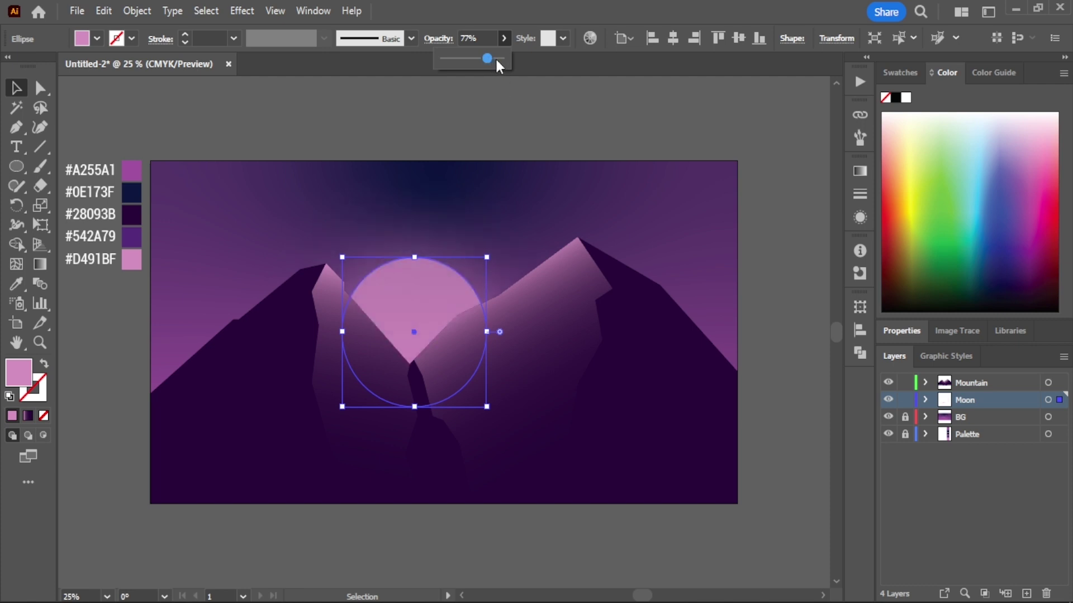
{"action": "left_click", "coordinate": [561, 194]}
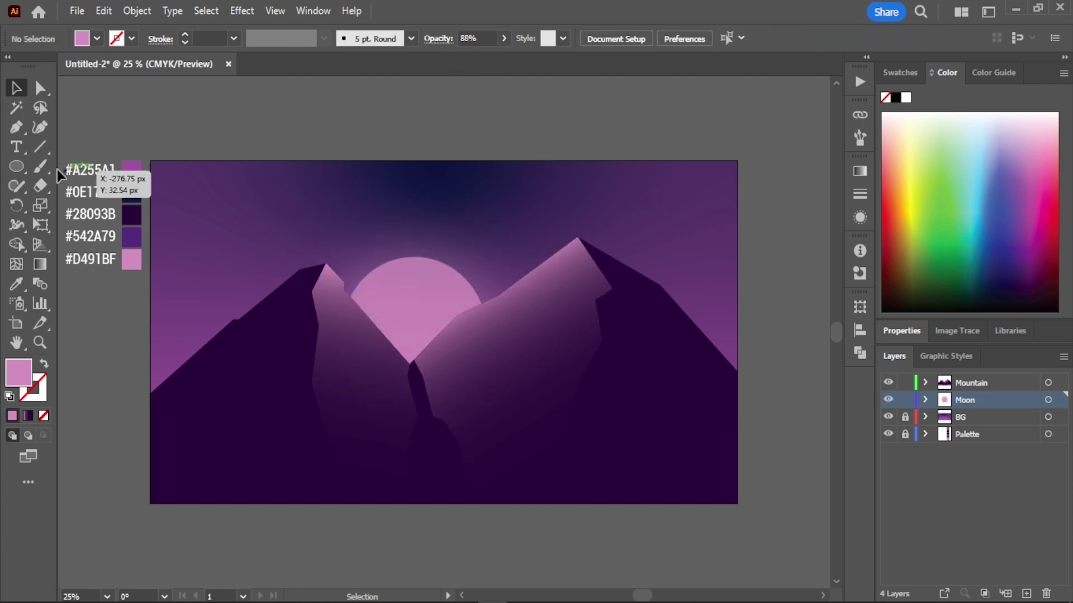
- Lock the Moon layer and draw a small Pen facet at the right mountain's valley on Mountain
{"action": "left_click", "coordinate": [905, 399]}
{"action": "left_click", "coordinate": [983, 382]}
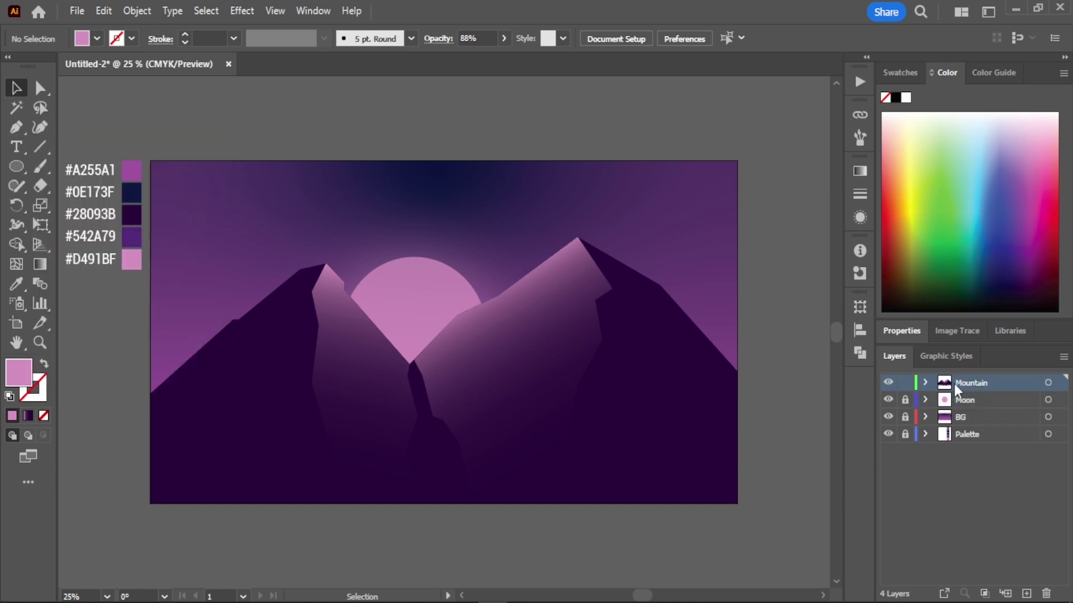
{"action": "left_click", "coordinate": [16, 127]}
{"action": "left_click", "coordinate": [434, 416]}
{"action": "left_click", "coordinate": [422, 376]}
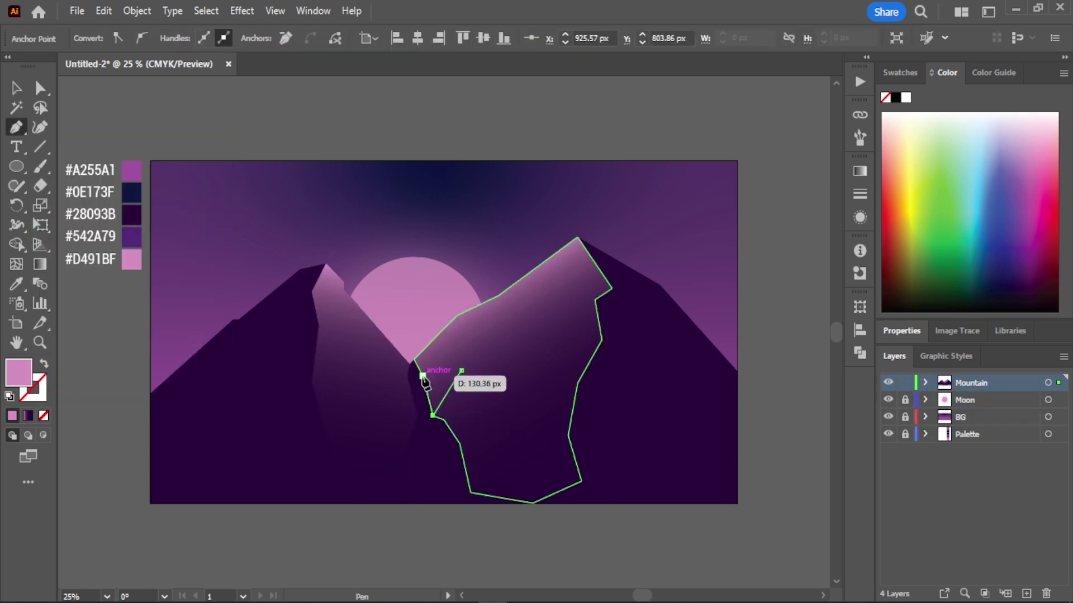
{"action": "left_click", "coordinate": [409, 364]}
{"action": "left_click", "coordinate": [426, 348]}
{"action": "left_click", "coordinate": [461, 370]}
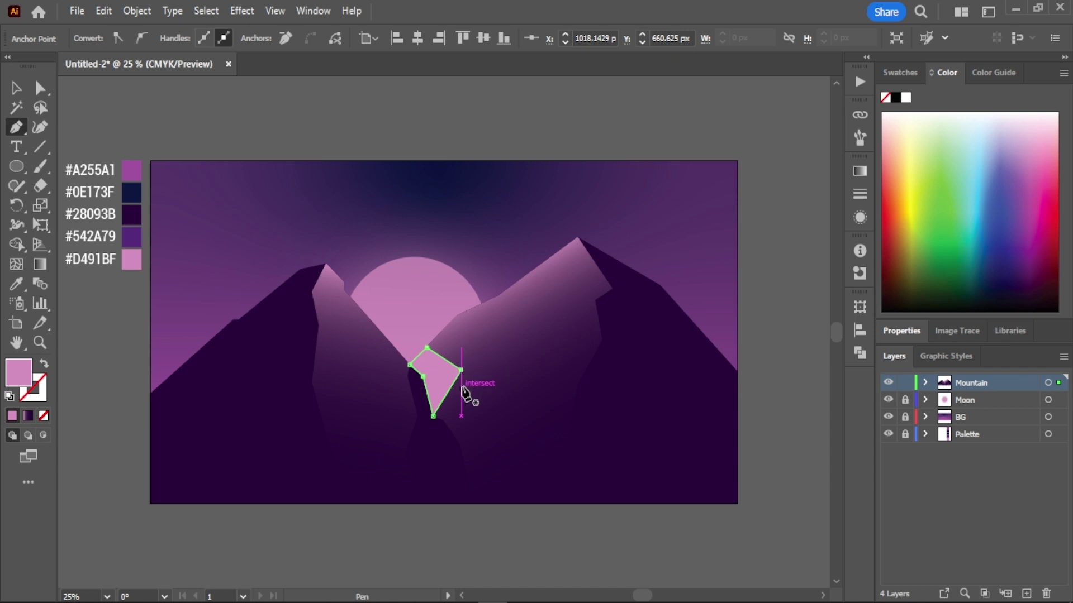
- Merge the new facet into the right mountain's lit face with the Shape Builder
{"action": "key", "text": "v"}
{"action": "left_click", "coordinate": [543, 373], "text": "shift"}
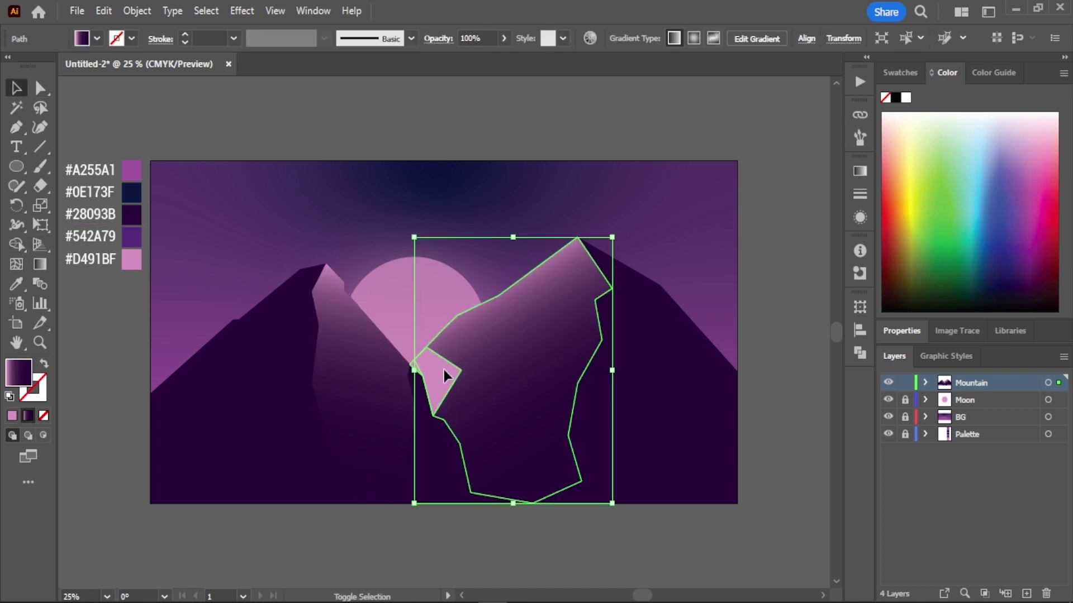
{"action": "left_click", "coordinate": [16, 244]}
{"action": "left_click", "coordinate": [419, 375]}
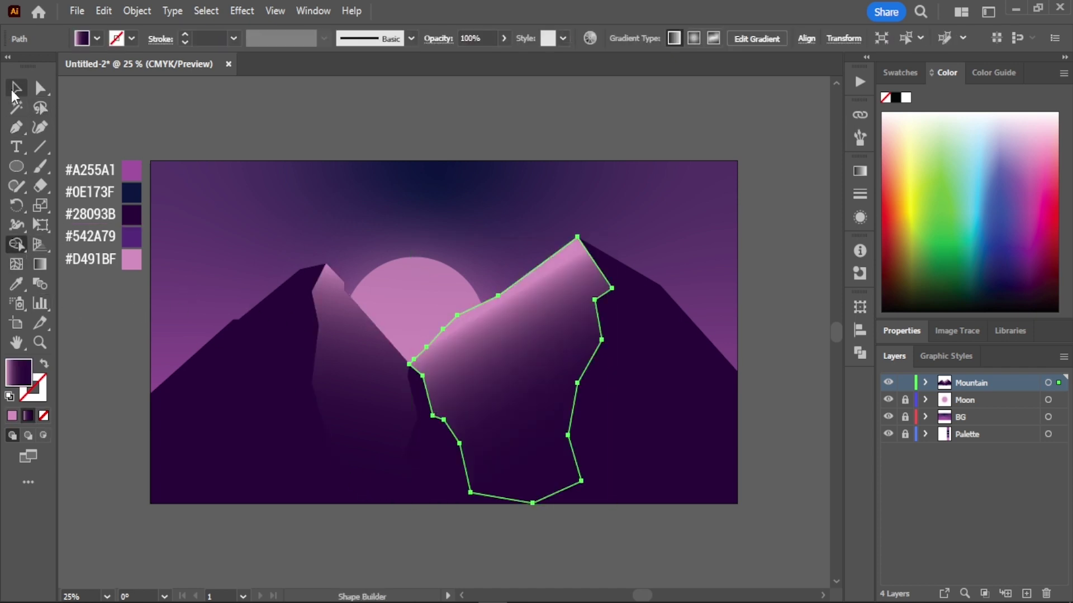
{"action": "key", "text": "v"}
{"action": "left_click", "coordinate": [412, 179]}
{"action": "left_click", "coordinate": [551, 383]}
- Rotate the merged face's pink-to-purple gradient to a steeper angle brightening toward the summit
{"action": "left_click", "coordinate": [40, 264]}
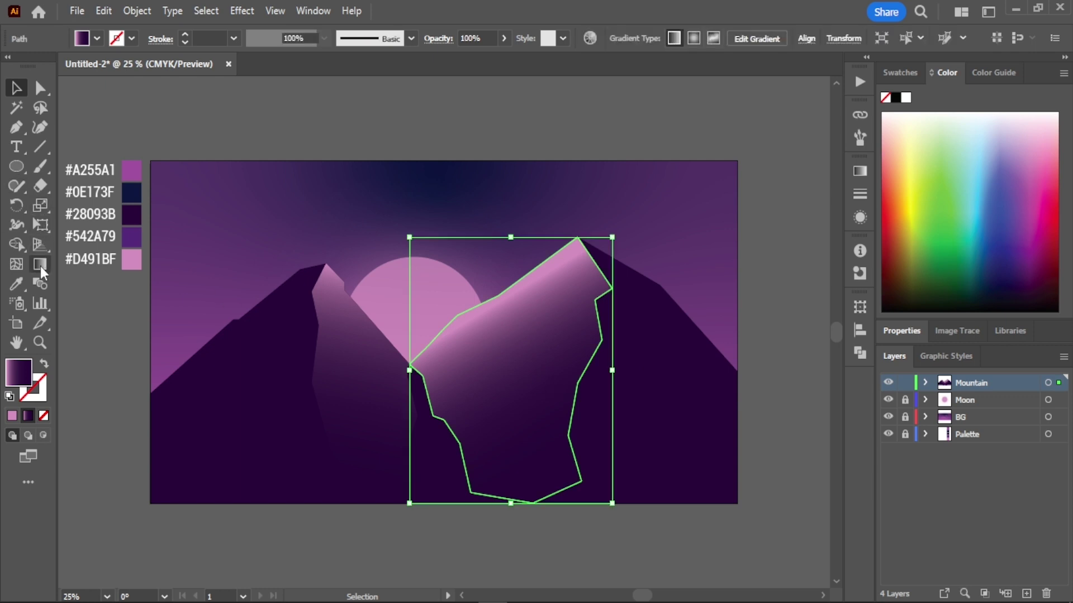
{"action": "left_click", "coordinate": [485, 293]}
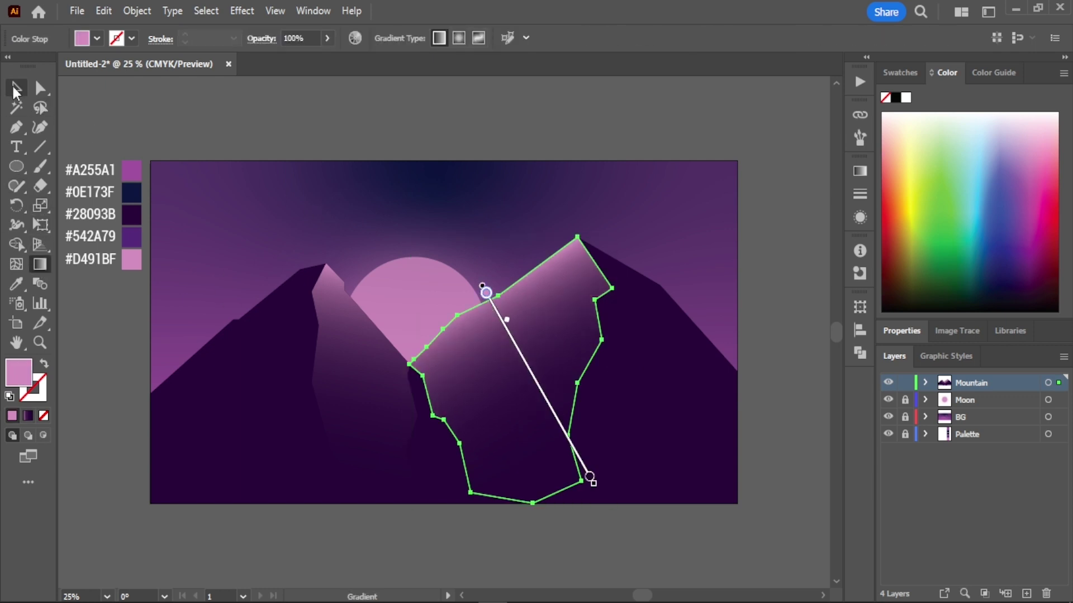
{"action": "left_click", "coordinate": [16, 88]}
{"action": "left_click", "coordinate": [635, 142]}
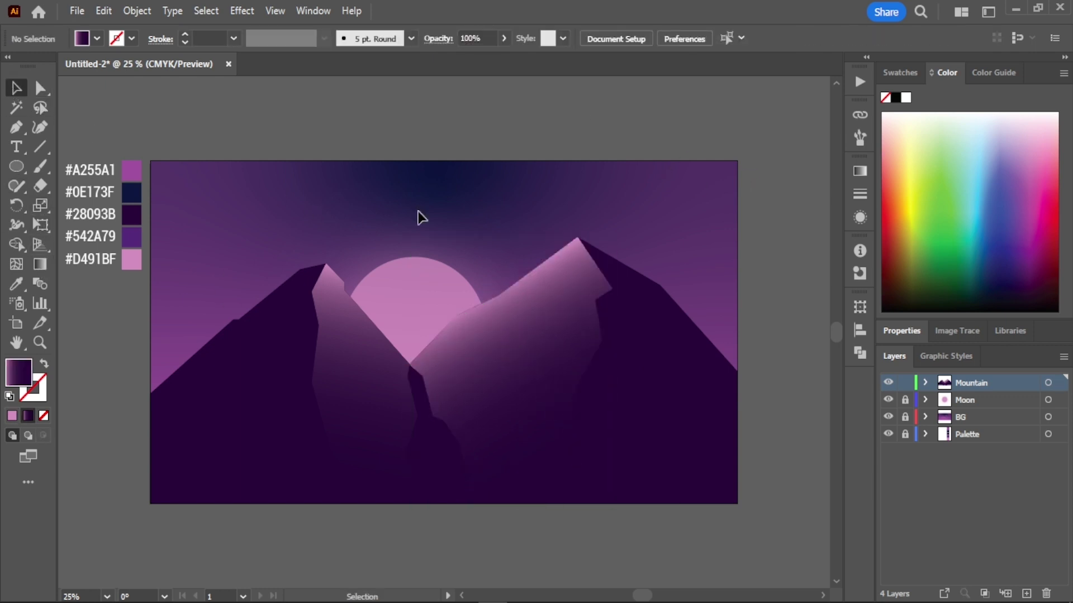
{"action": "left_click", "coordinate": [558, 367]}
{"action": "left_click", "coordinate": [39, 263]}
{"action": "left_click", "coordinate": [486, 293]}
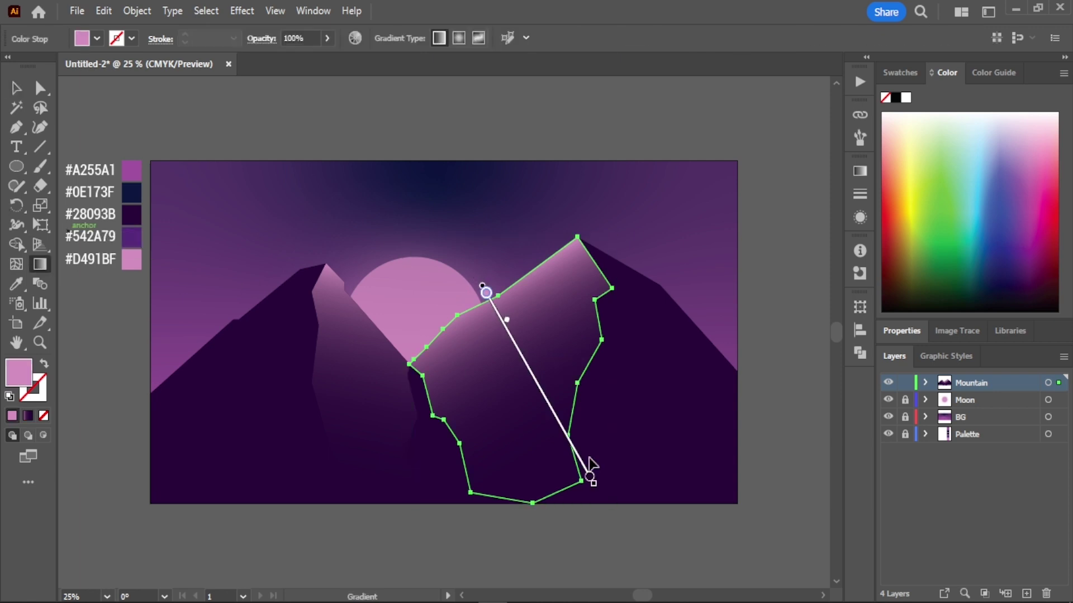
{"action": "left_click_drag", "start_coordinate": [596, 483], "coordinate": [637, 475]}
{"action": "left_click", "coordinate": [16, 88]}
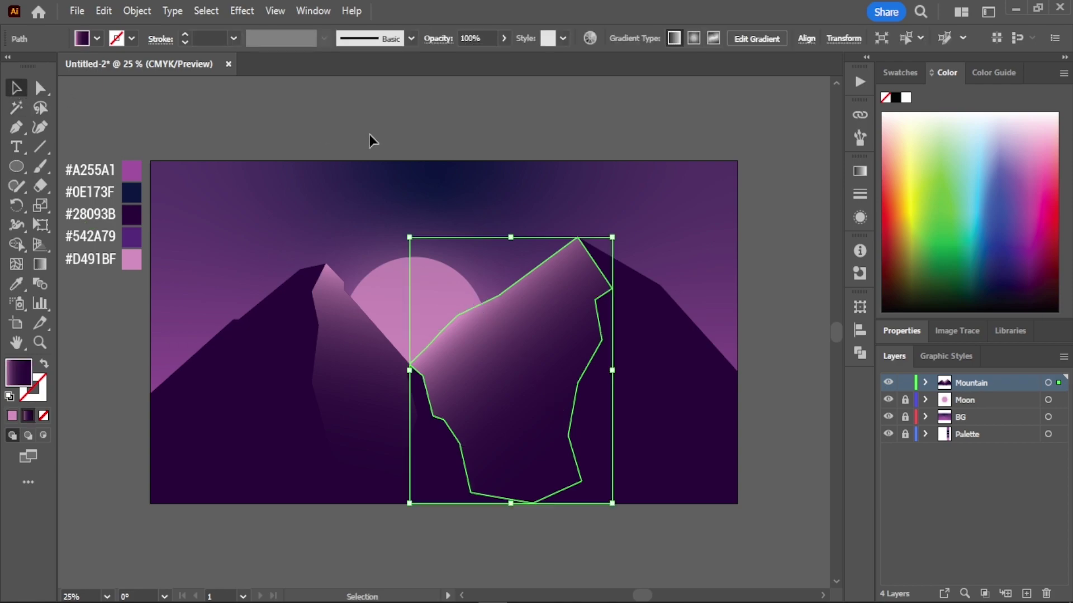
{"action": "left_click", "coordinate": [372, 141]}
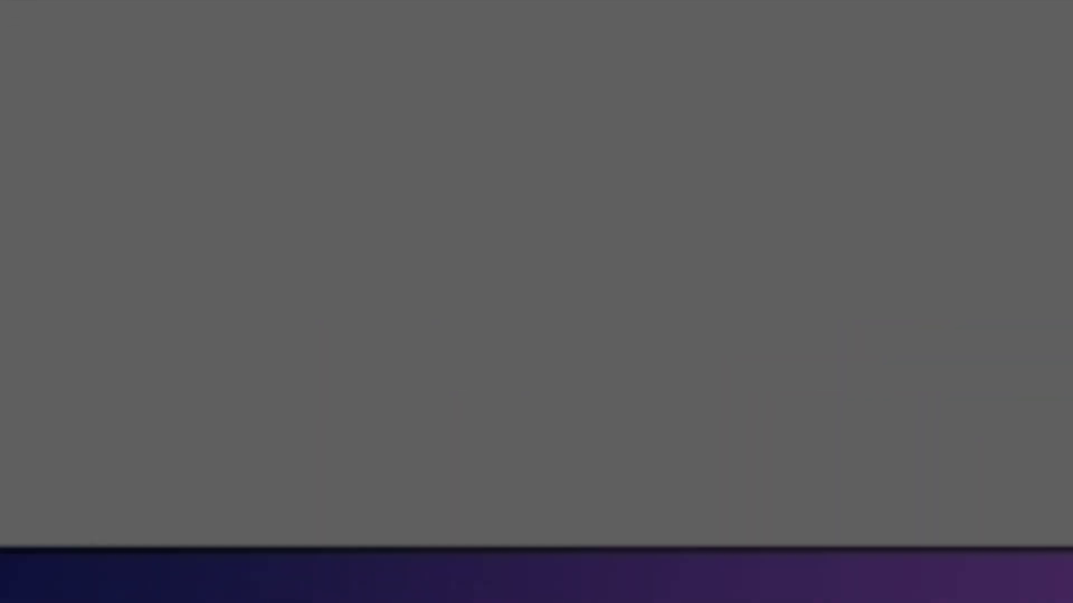